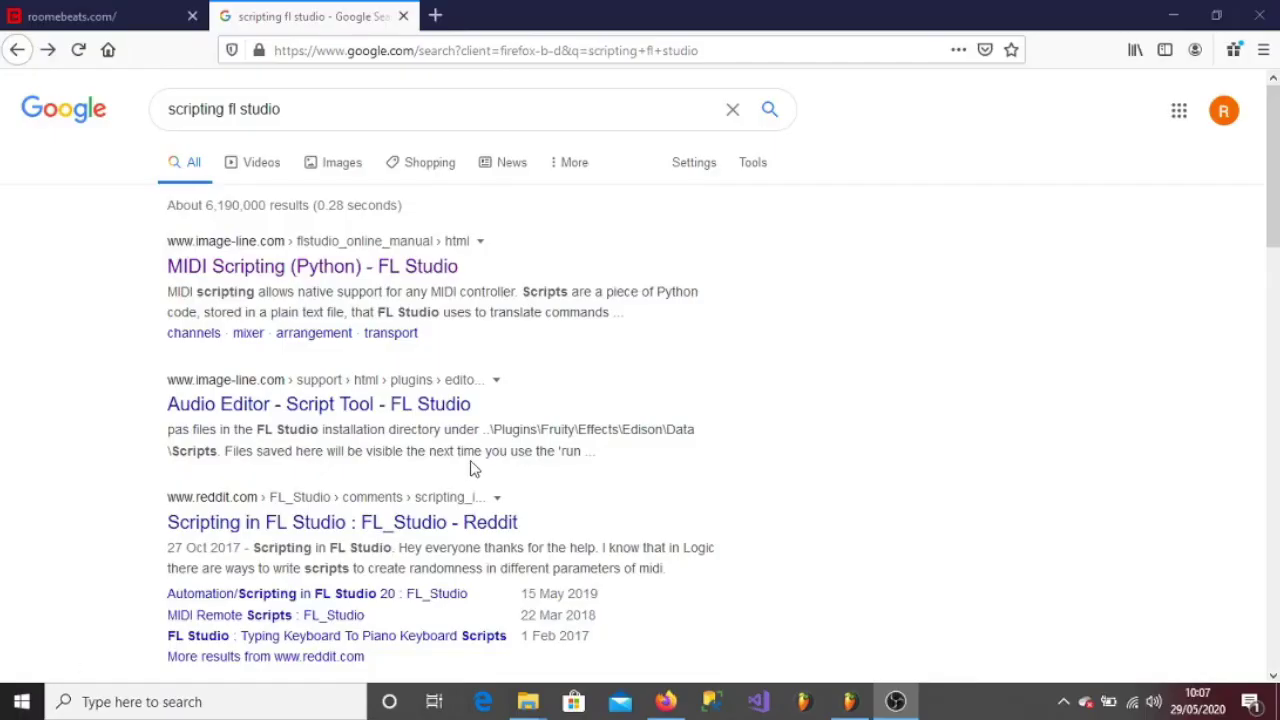
- Open the 'MIDI Scripting (Python) - FL Studio' result from the Google search for 'scripting fl studio'
{"action": "left_click", "coordinate": [408, 267]}
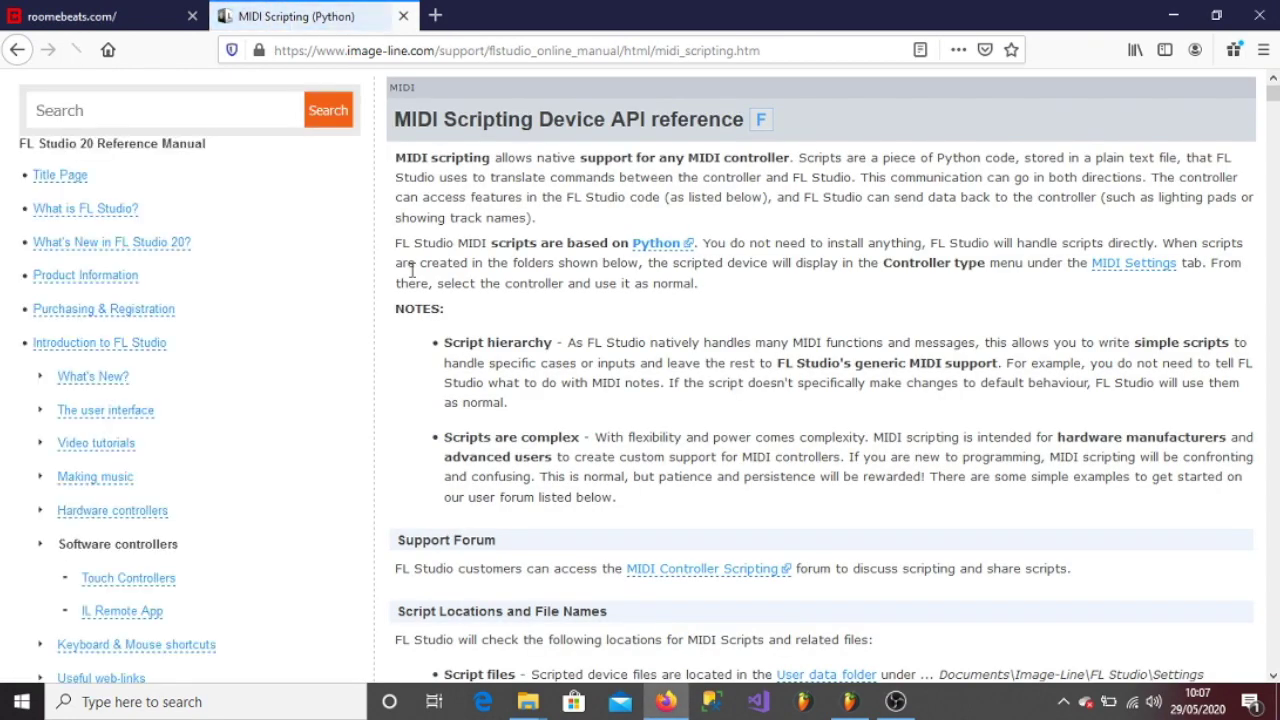
- Read the Script Locations paragraph and follow it to the default User data folder path
{"action": "scroll", "coordinate": [578, 346], "scroll_direction": "down", "scroll_amount": 3}
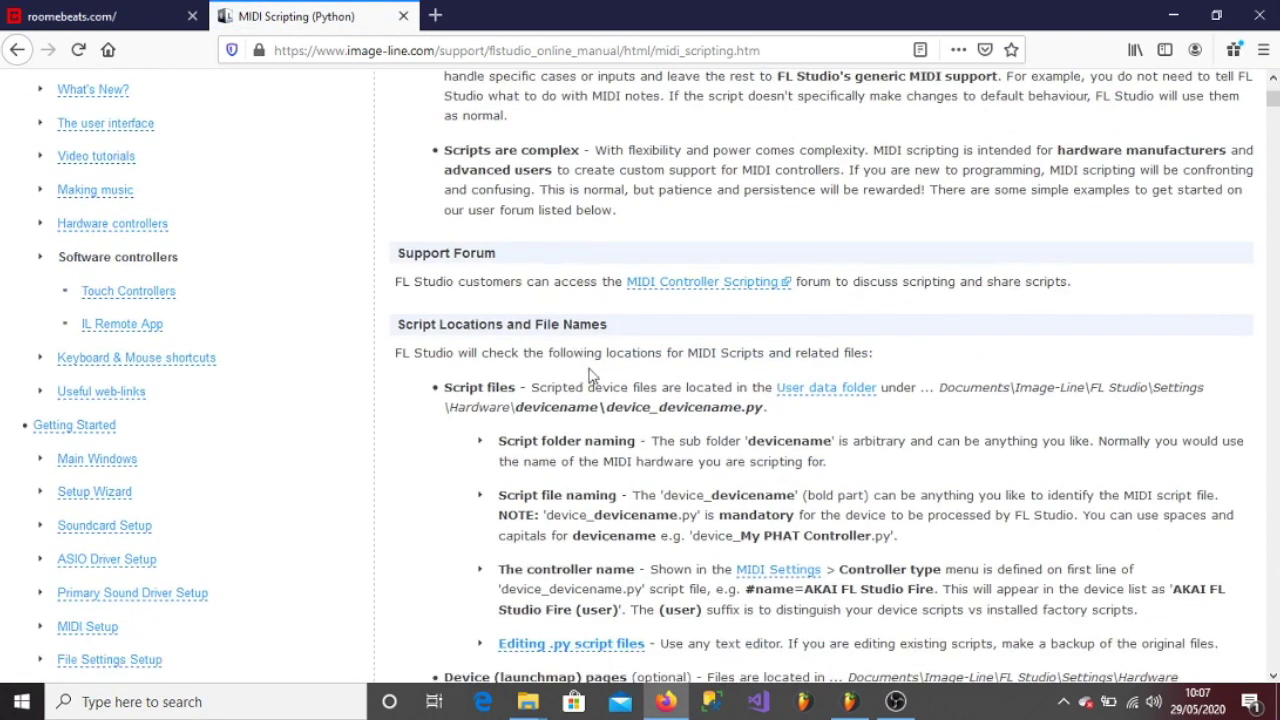
{"action": "left_click_drag", "start_coordinate": [768, 407], "coordinate": [419, 390]}
{"action": "left_click", "coordinate": [806, 390]}
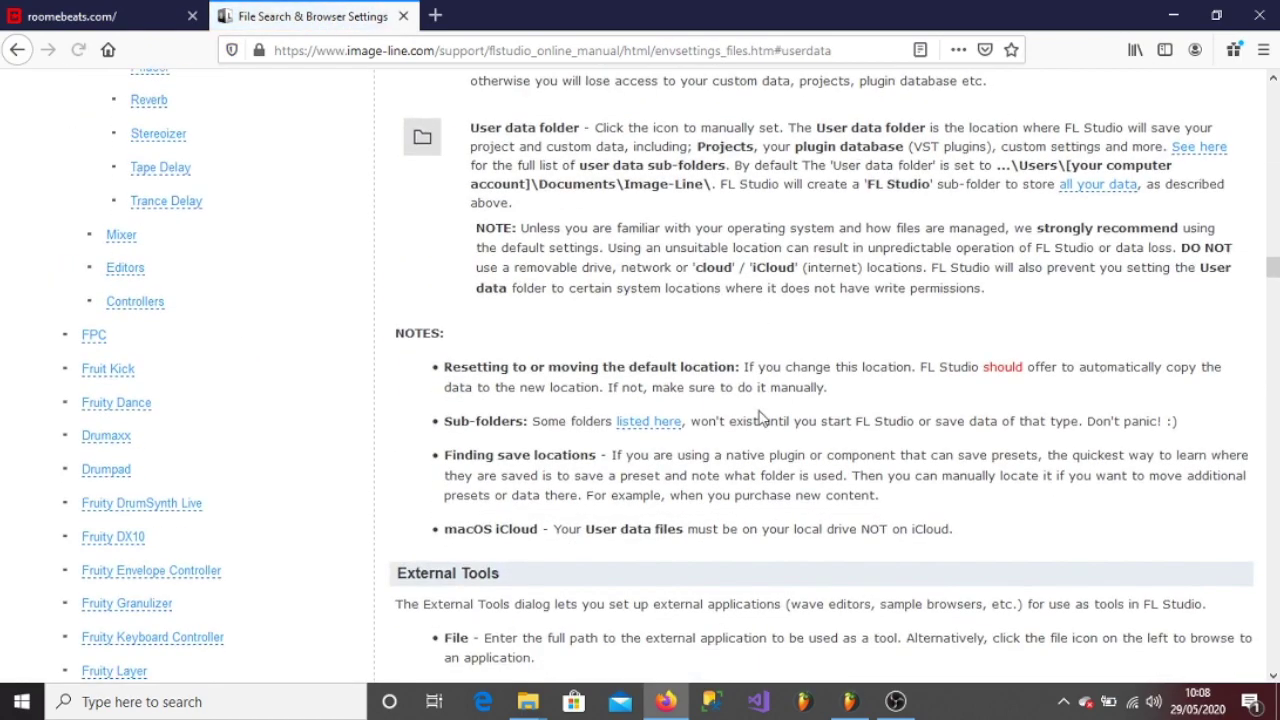
{"action": "left_click_drag", "start_coordinate": [711, 280], "coordinate": [992, 262]}
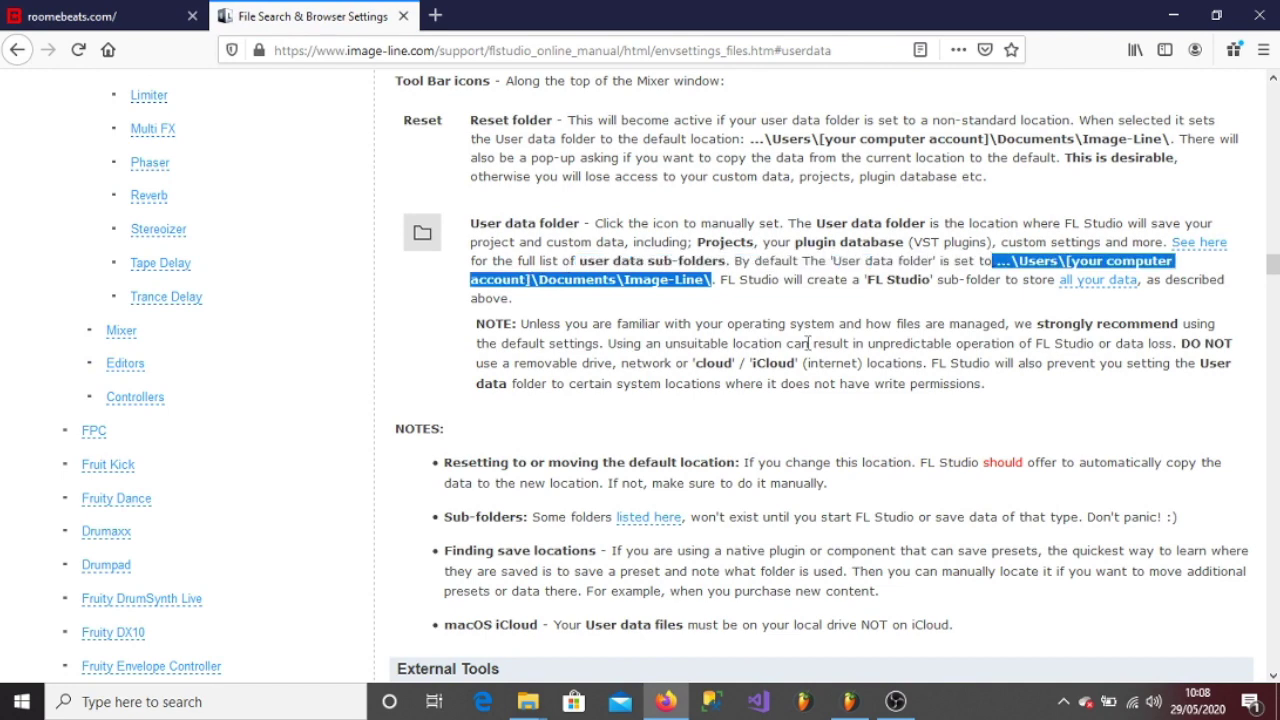
{"action": "left_click", "coordinate": [737, 442]}
- Check the User data folder in FL Studio's File settings, then bring up Documents > Image-Line
{"action": "left_click", "coordinate": [845, 705]}
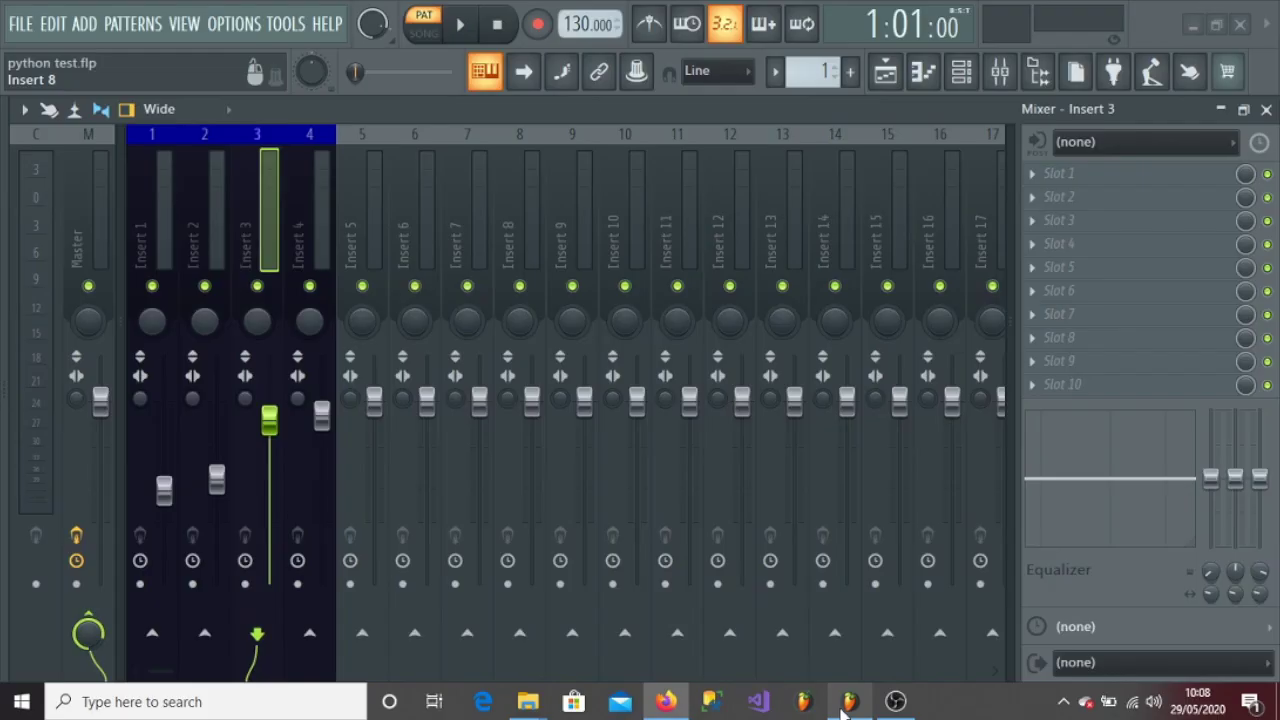
{"action": "left_click", "coordinate": [214, 23]}
{"action": "left_click", "coordinate": [262, 74]}
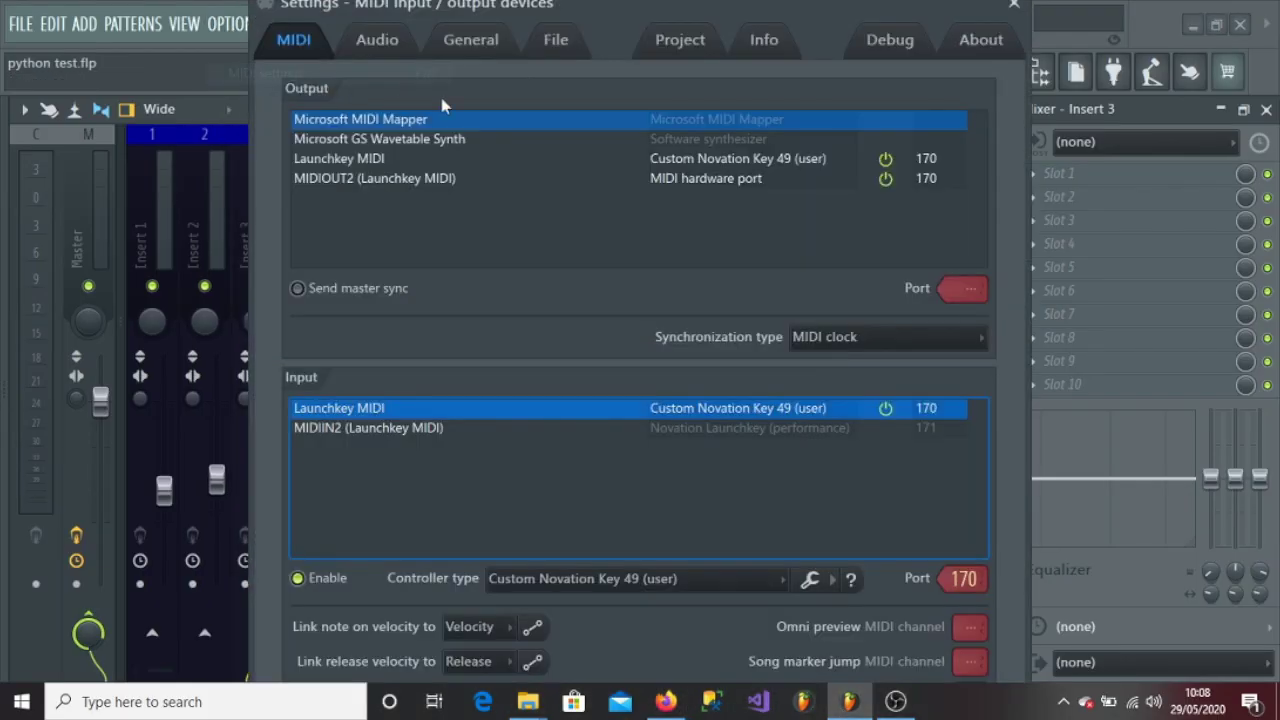
{"action": "left_click", "coordinate": [558, 42]}
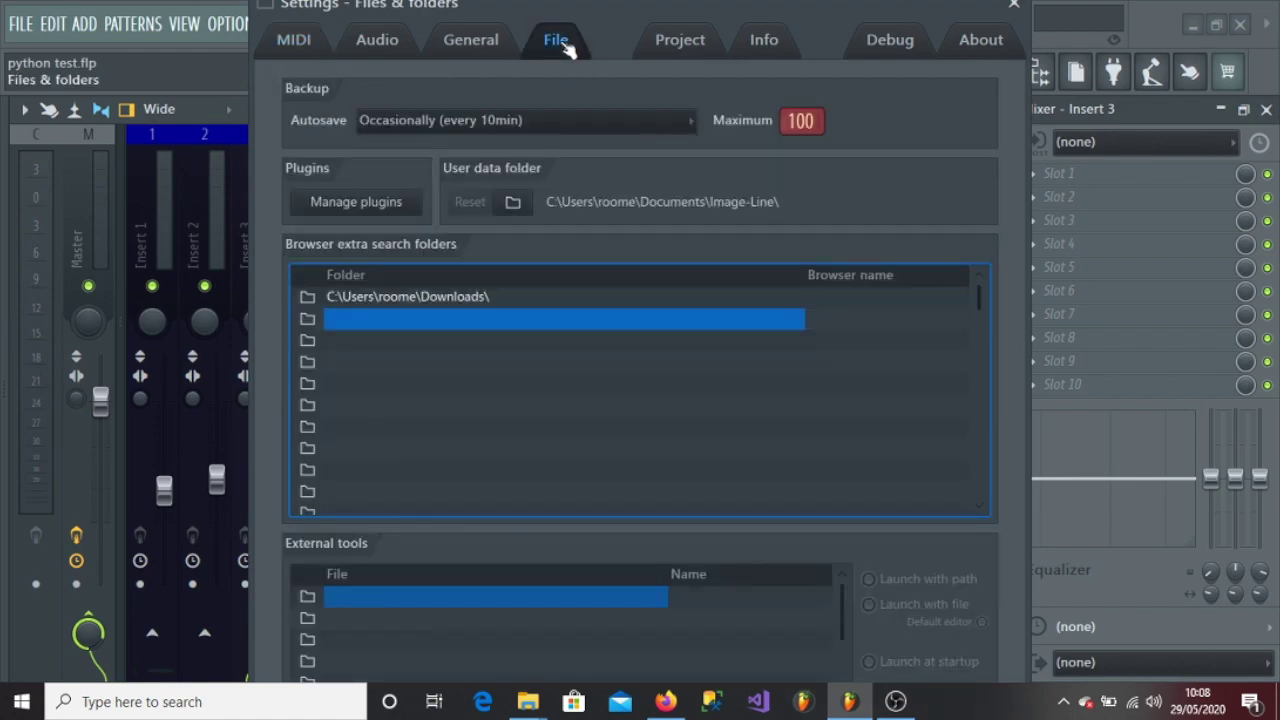
{"action": "key", "text": "Escape"}
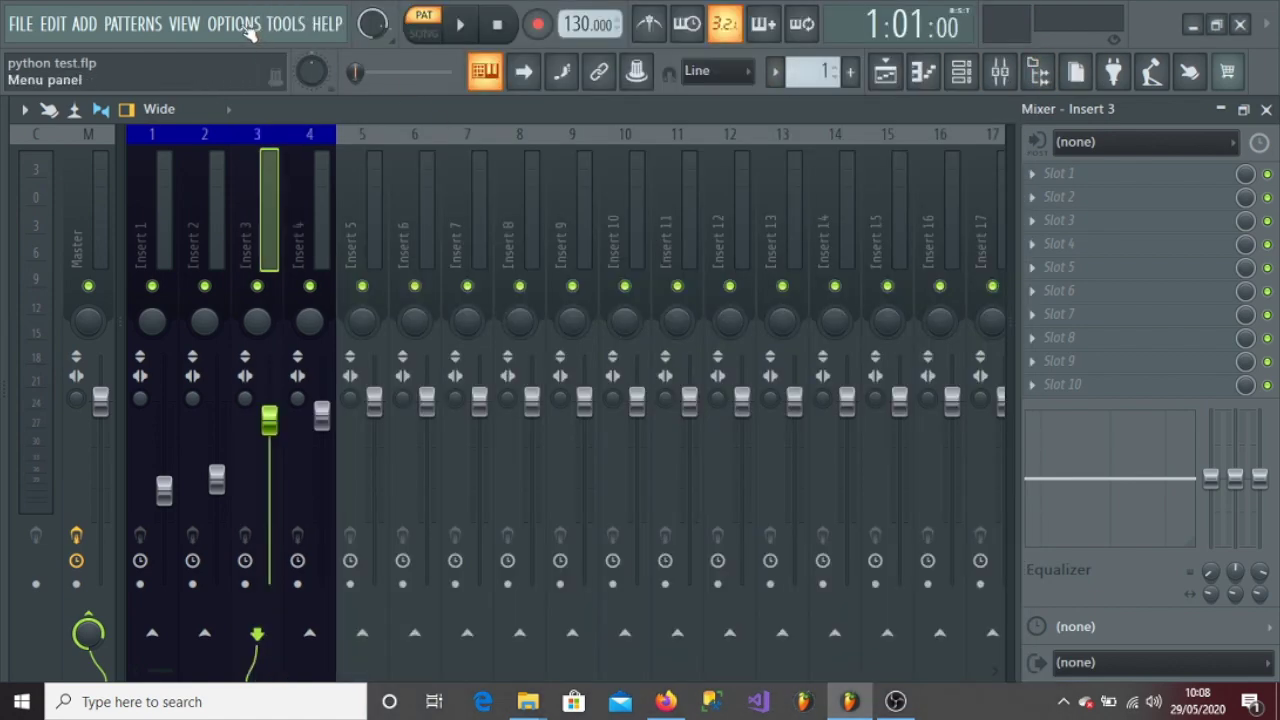
{"action": "left_click", "coordinate": [248, 28]}
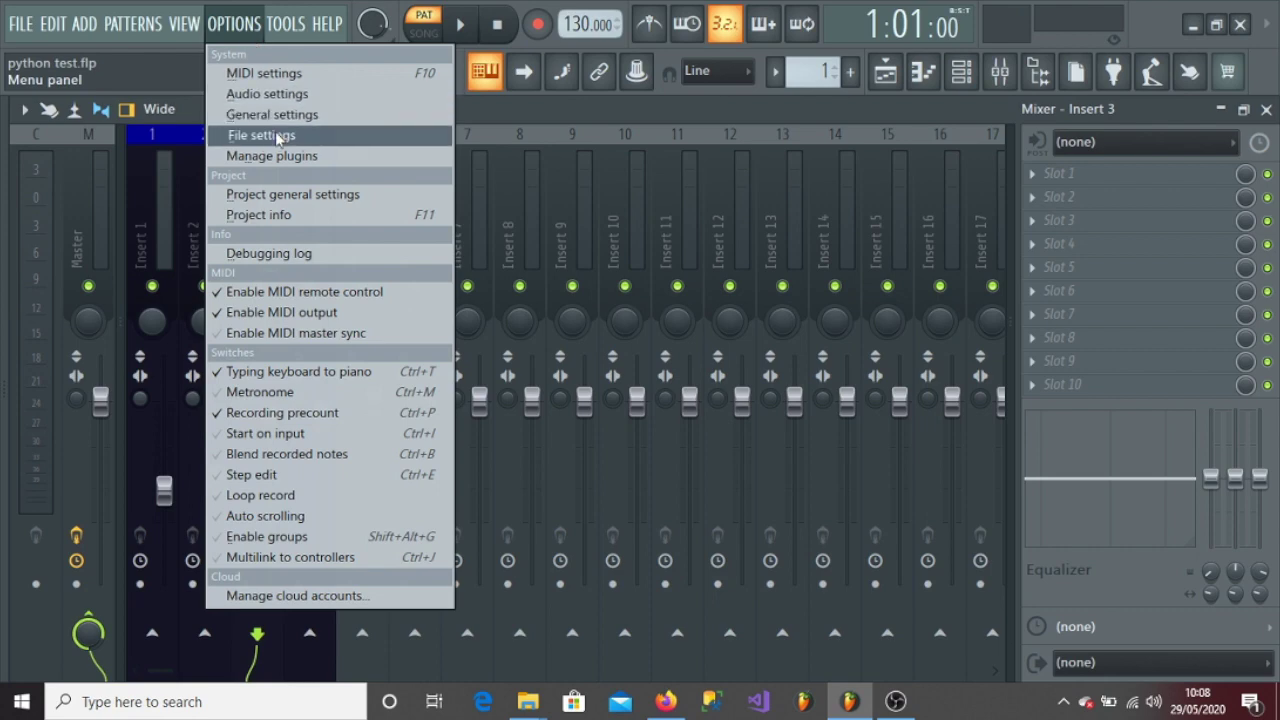
{"action": "left_click", "coordinate": [262, 135]}
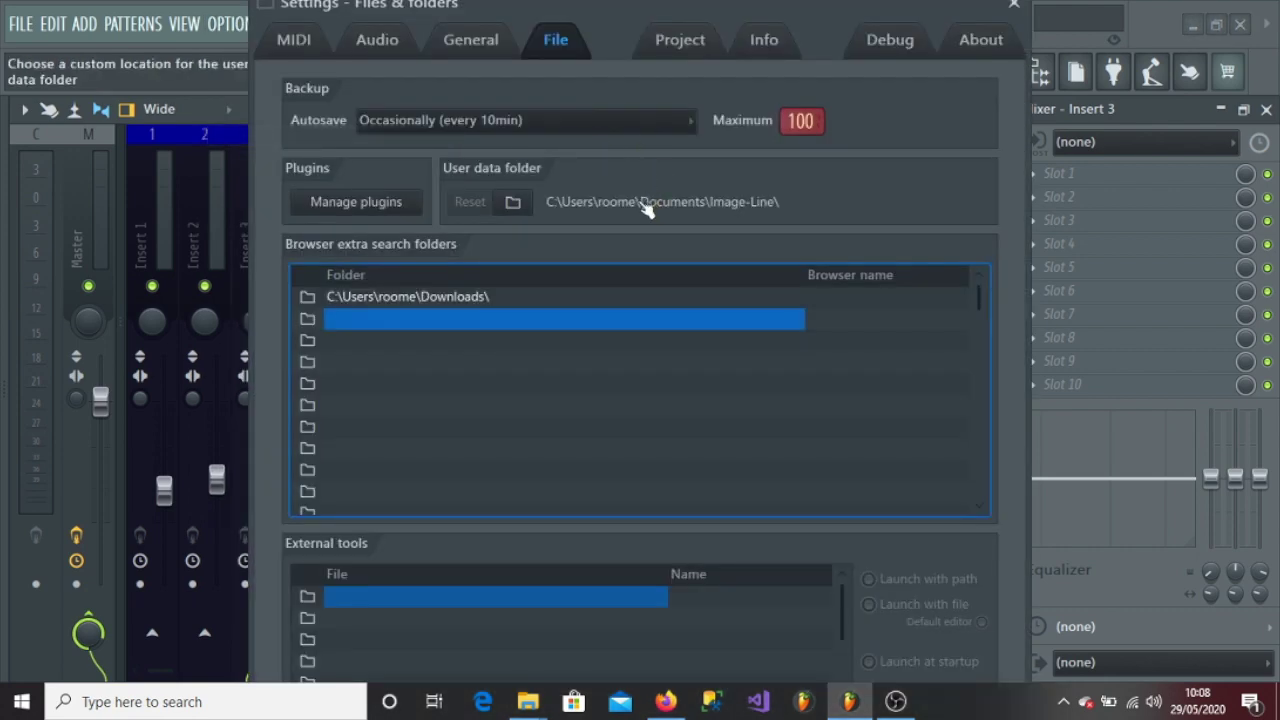
{"action": "left_click", "coordinate": [1014, 5]}
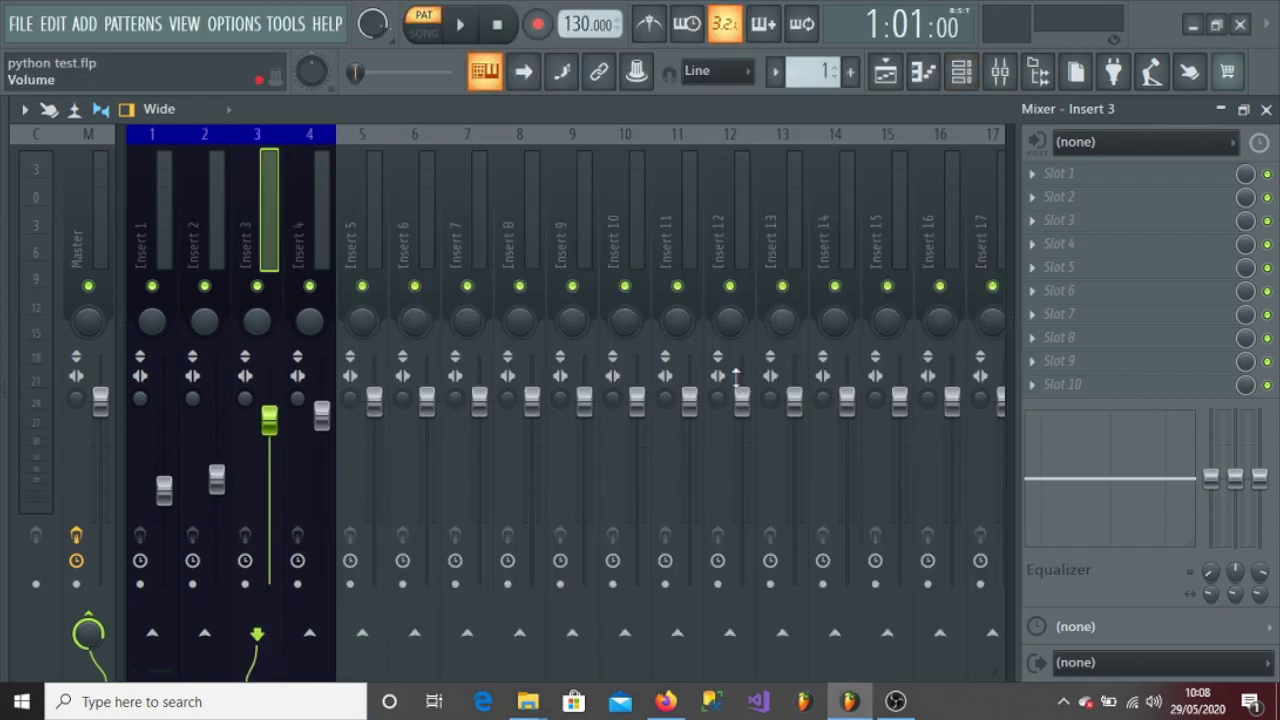
{"action": "mouse_move", "coordinate": [524, 703]}
{"action": "left_click", "coordinate": [486, 643]}
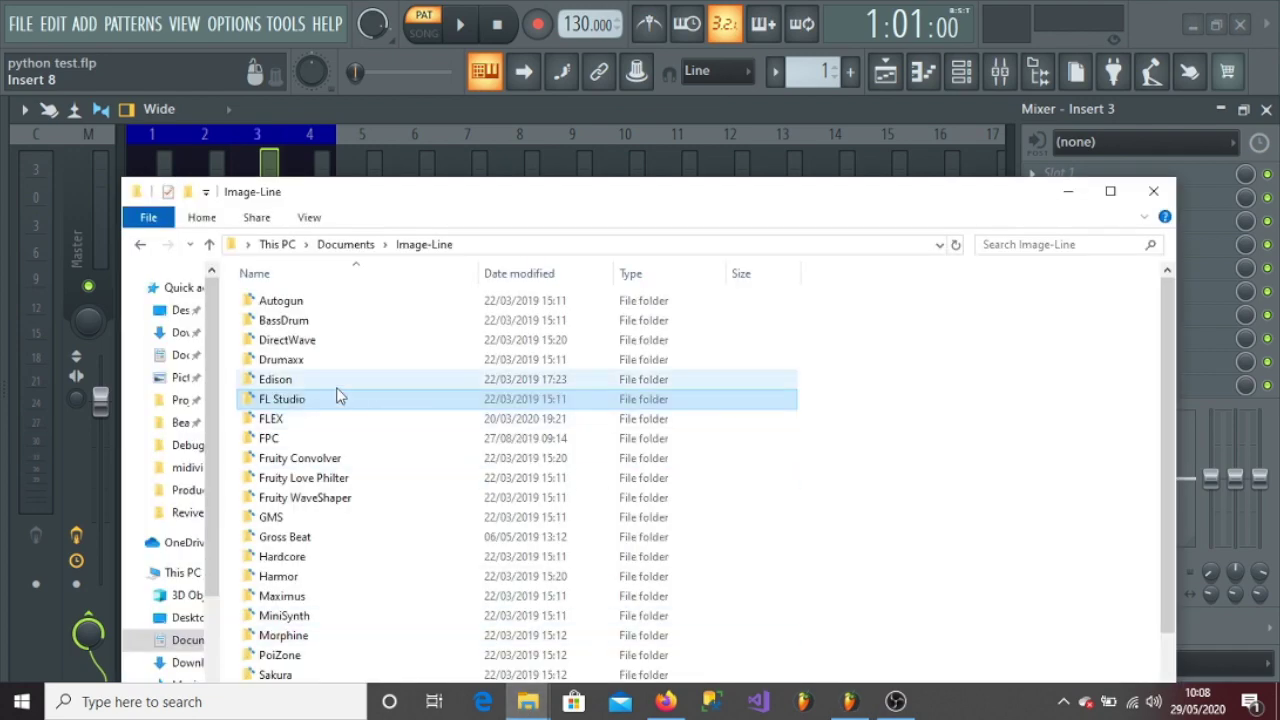
- Browse File Explorer into FL Studio > Settings > Hardware
{"action": "left_click", "coordinate": [293, 399]}
{"action": "double_click", "coordinate": [293, 399]}
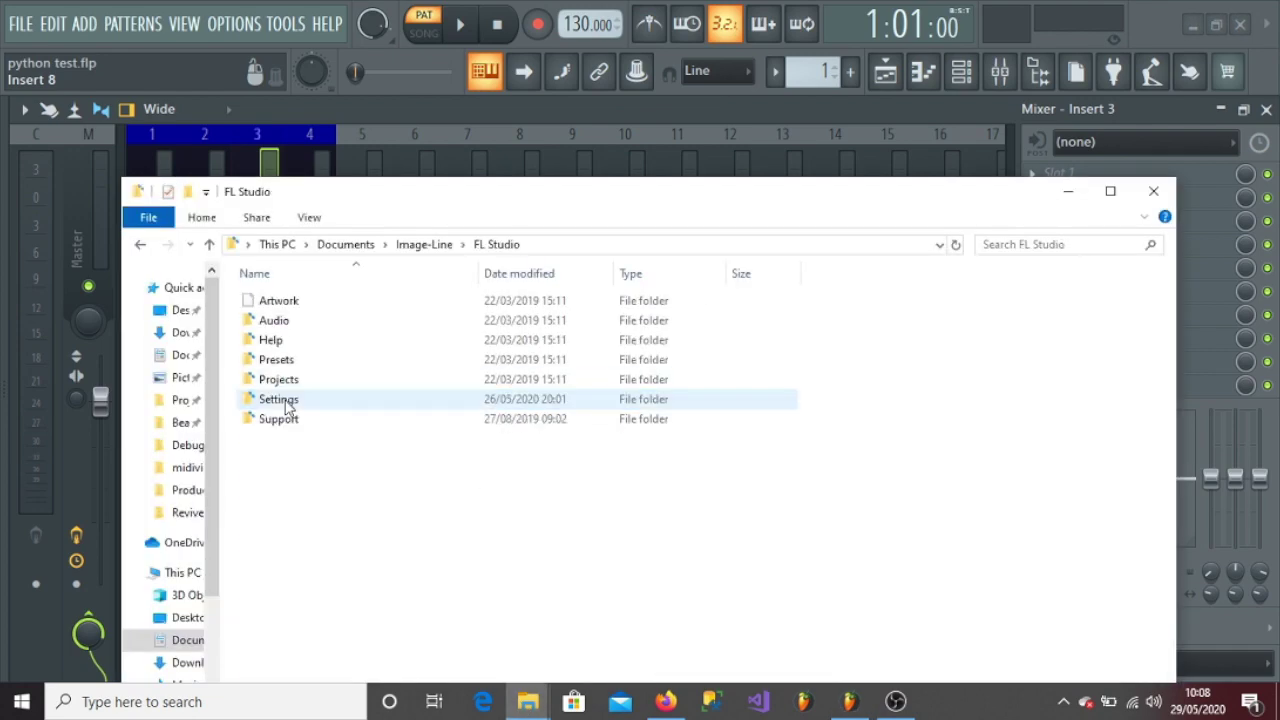
{"action": "double_click", "coordinate": [285, 399]}
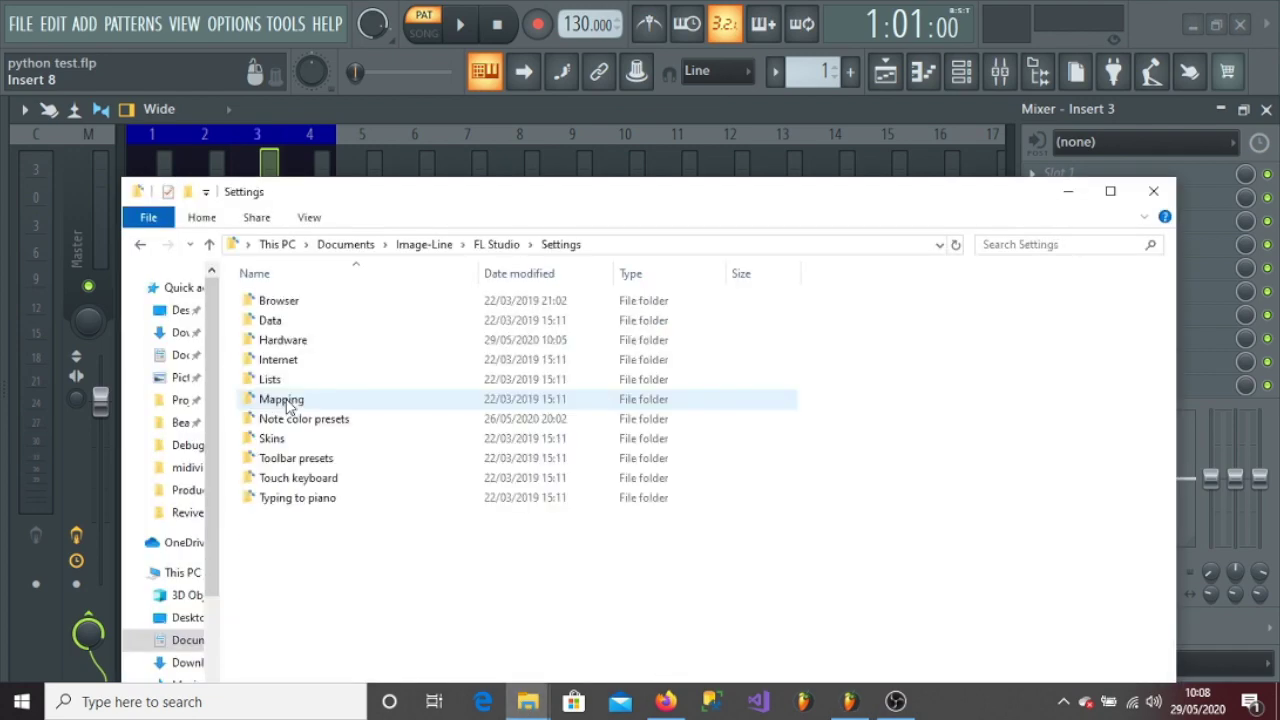
{"action": "double_click", "coordinate": [283, 340]}
- Bring the FL Studio manual in Firefox back to the front
{"action": "left_click", "coordinate": [666, 700]}
{"action": "scroll", "coordinate": [640, 400], "scroll_direction": "down", "scroll_amount": 3}
{"action": "scroll", "coordinate": [274, 134], "scroll_direction": "up", "scroll_amount": 5}
- Return to the MIDI Scripting page, read the Script folder naming paragraph, and raise the Hardware window
{"action": "left_click", "coordinate": [18, 50]}
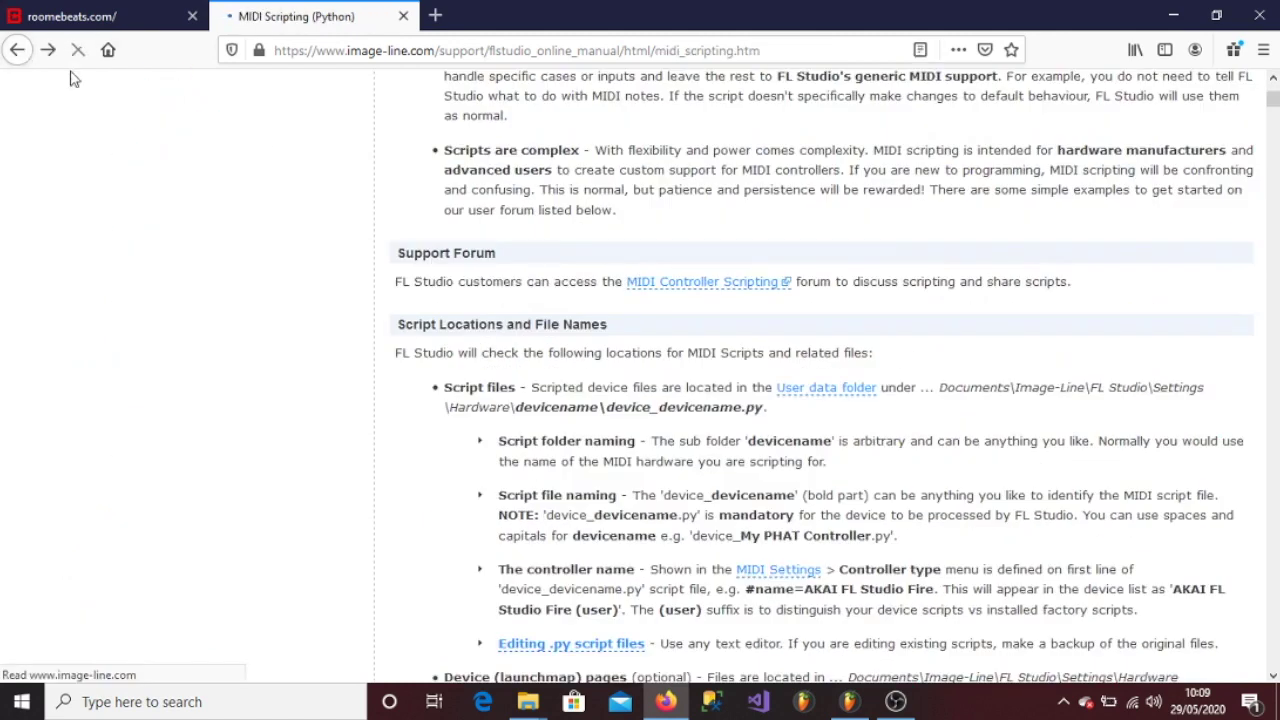
{"action": "left_click_drag", "start_coordinate": [838, 461], "coordinate": [497, 444]}
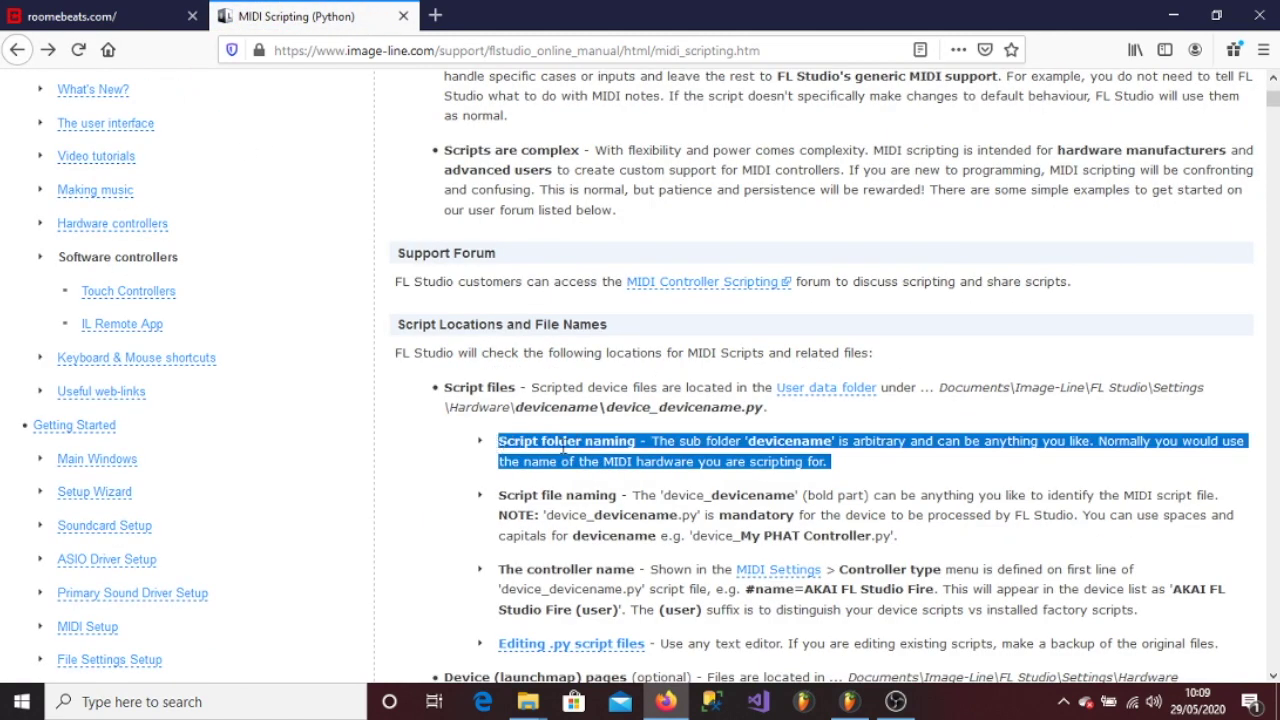
{"action": "left_click", "coordinate": [530, 700]}
{"action": "left_click", "coordinate": [480, 612]}
- Create a new folder named NovationKey49 inside Hardware
{"action": "right_click", "coordinate": [443, 290]}
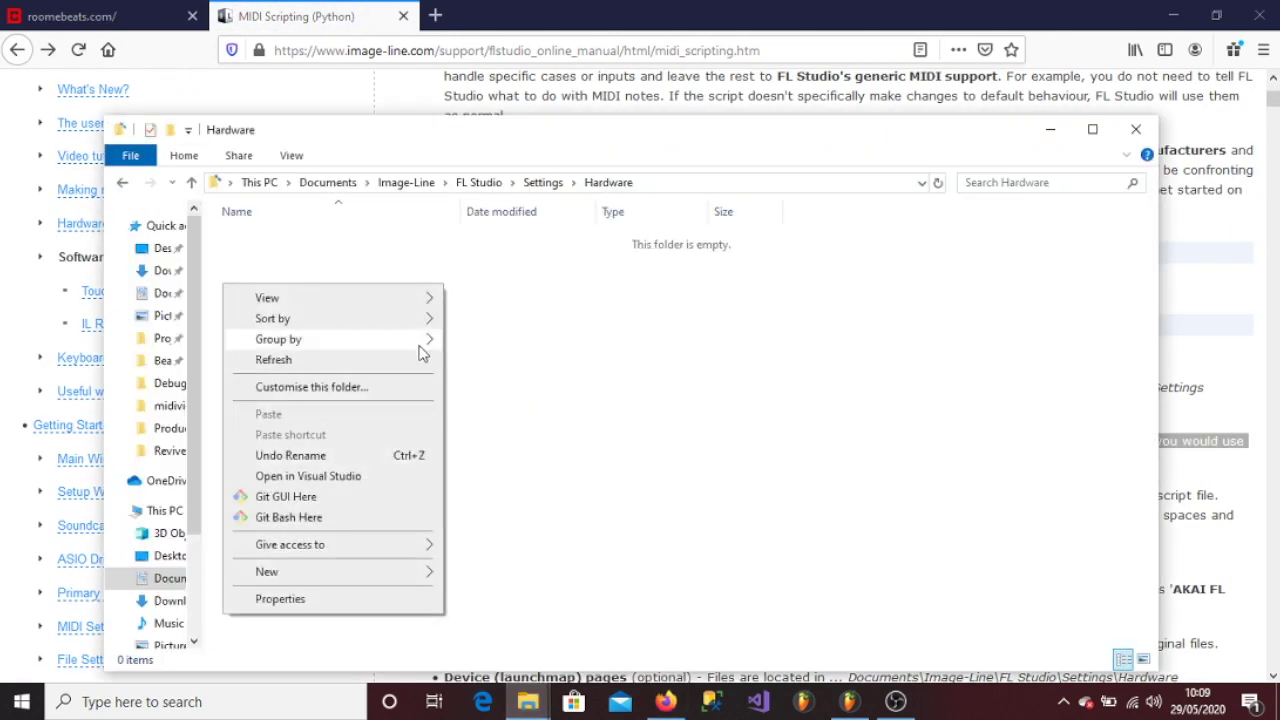
{"action": "mouse_move", "coordinate": [363, 568]}
{"action": "left_click", "coordinate": [472, 276]}
{"action": "type", "text": "NovationKey49"}
{"action": "left_click", "coordinate": [456, 318]}
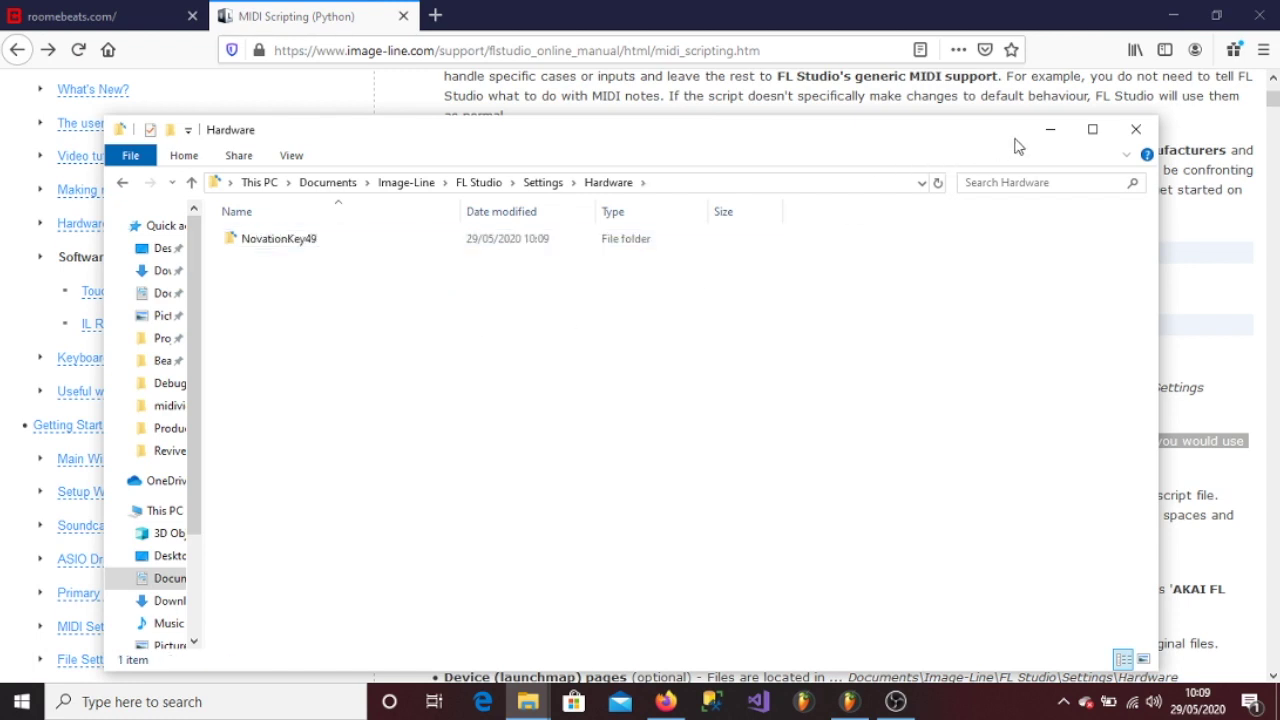
{"action": "left_click", "coordinate": [1050, 129]}
- Read the Script file naming paragraph, then open the empty NovationKey49 folder in Explorer
{"action": "left_click", "coordinate": [795, 528]}
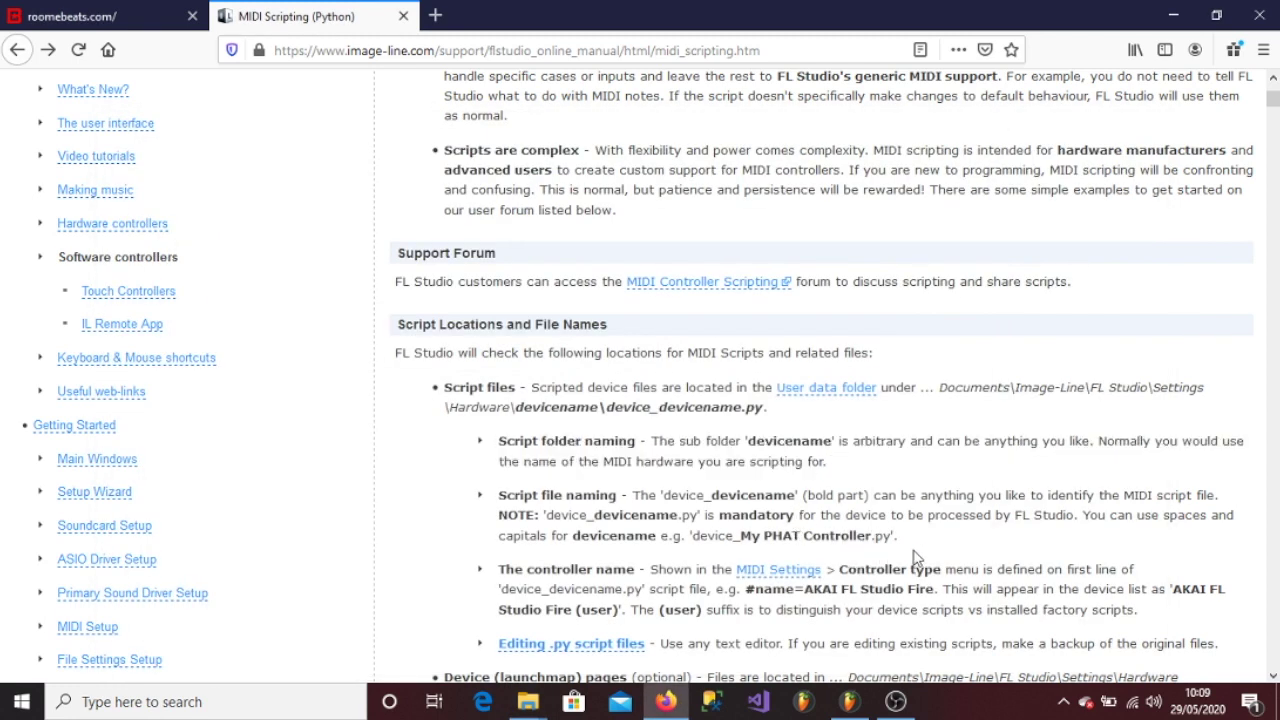
{"action": "left_click_drag", "start_coordinate": [912, 540], "coordinate": [498, 495]}
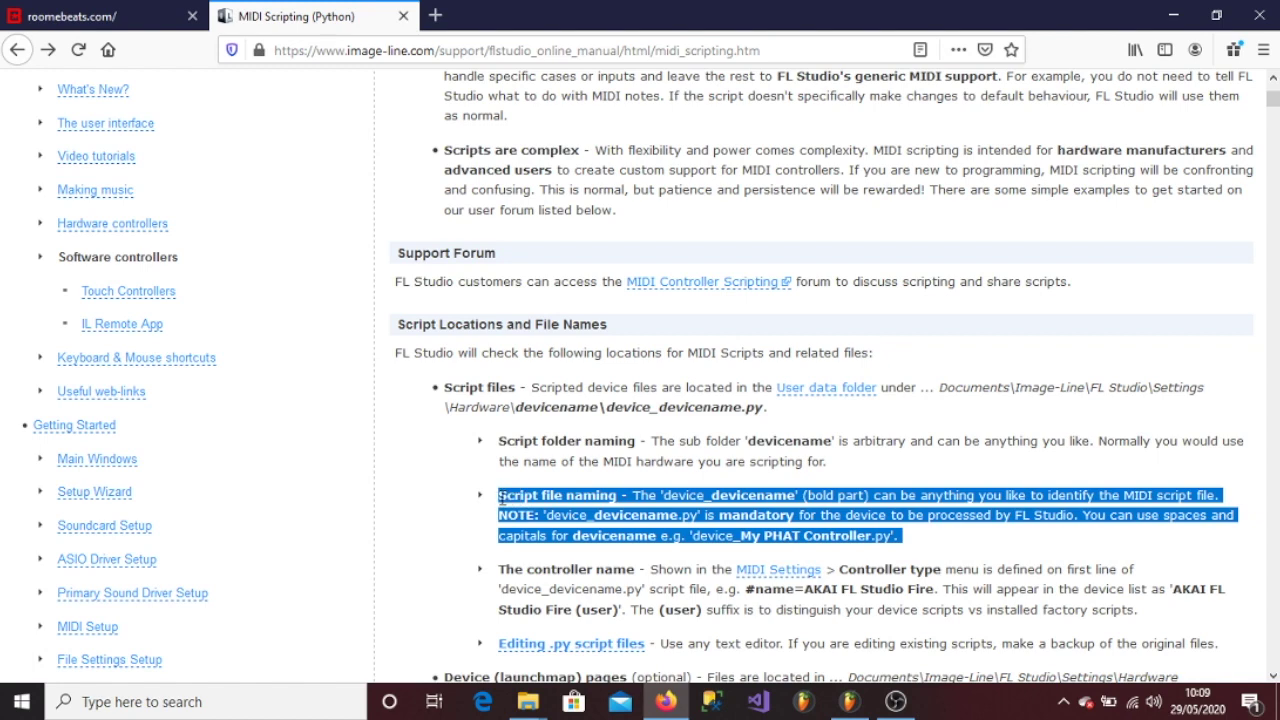
{"action": "left_click", "coordinate": [528, 701]}
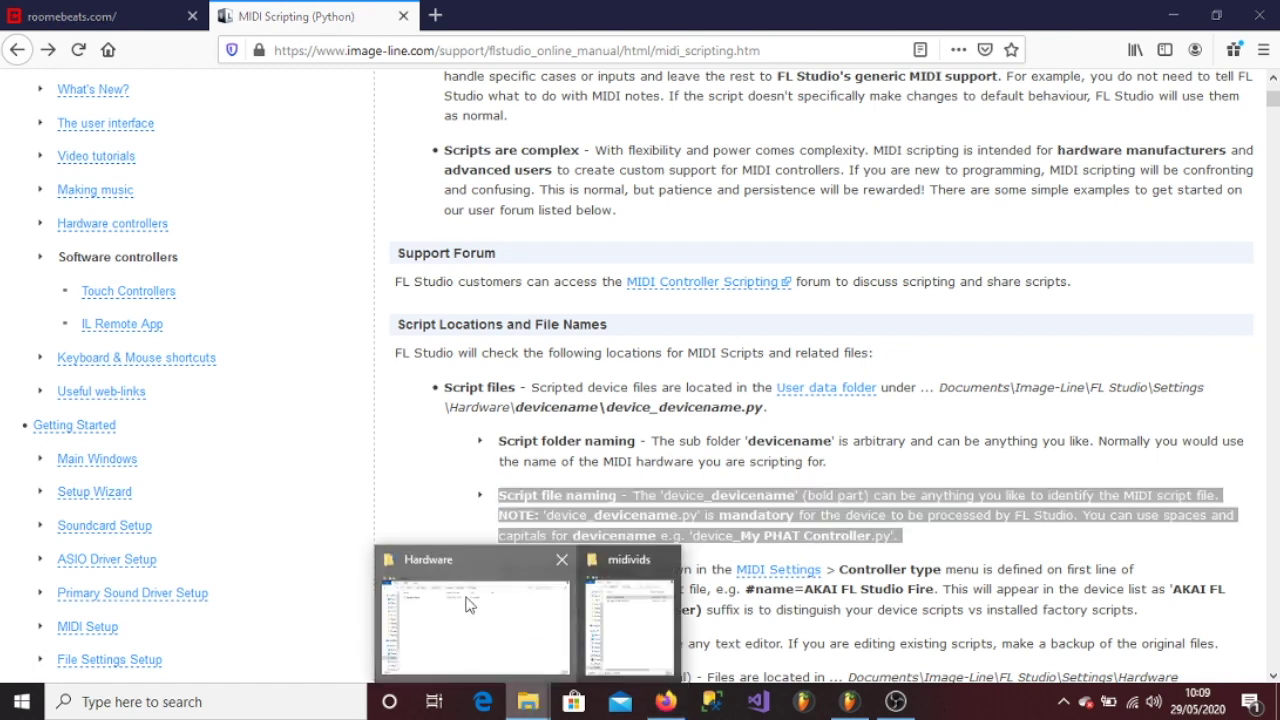
{"action": "left_click", "coordinate": [465, 620]}
{"action": "double_click", "coordinate": [337, 240]}
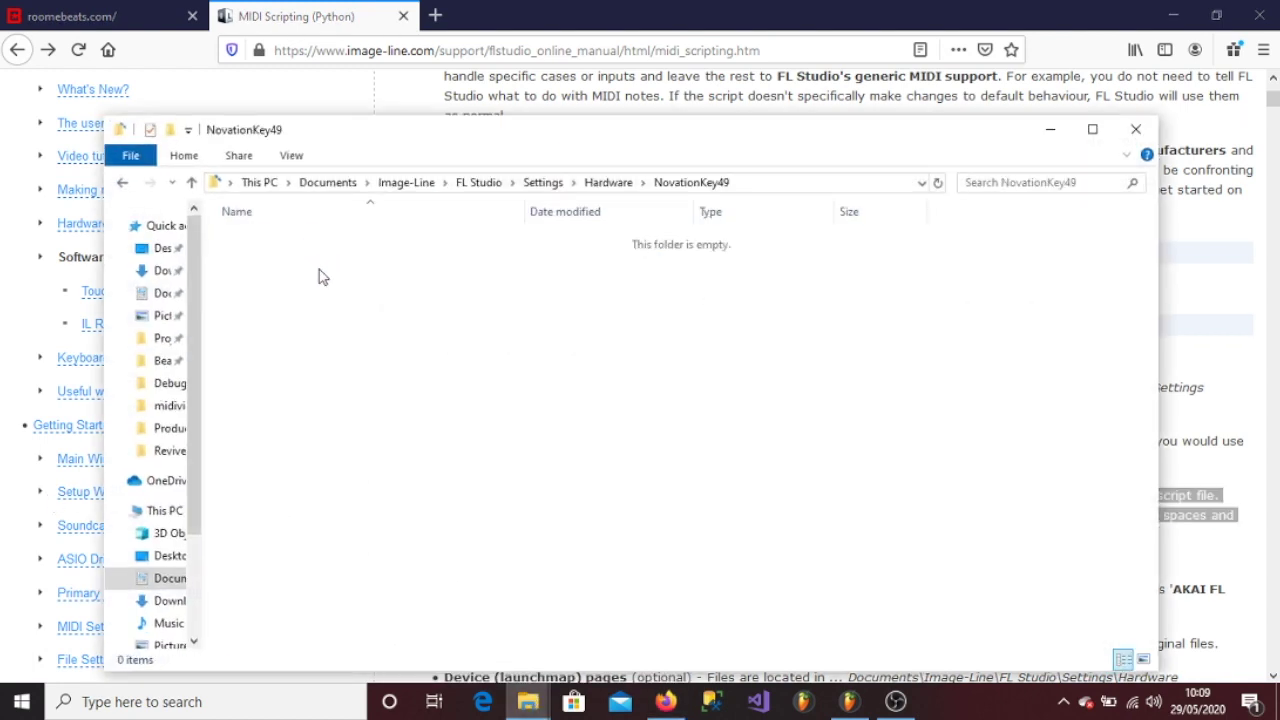
{"action": "right_click", "coordinate": [318, 272]}
- Create a text document named device_NovationKey49 in NovationKey49 and open it in Notepad
{"action": "mouse_move", "coordinate": [310, 560]}
{"action": "left_click", "coordinate": [372, 491]}
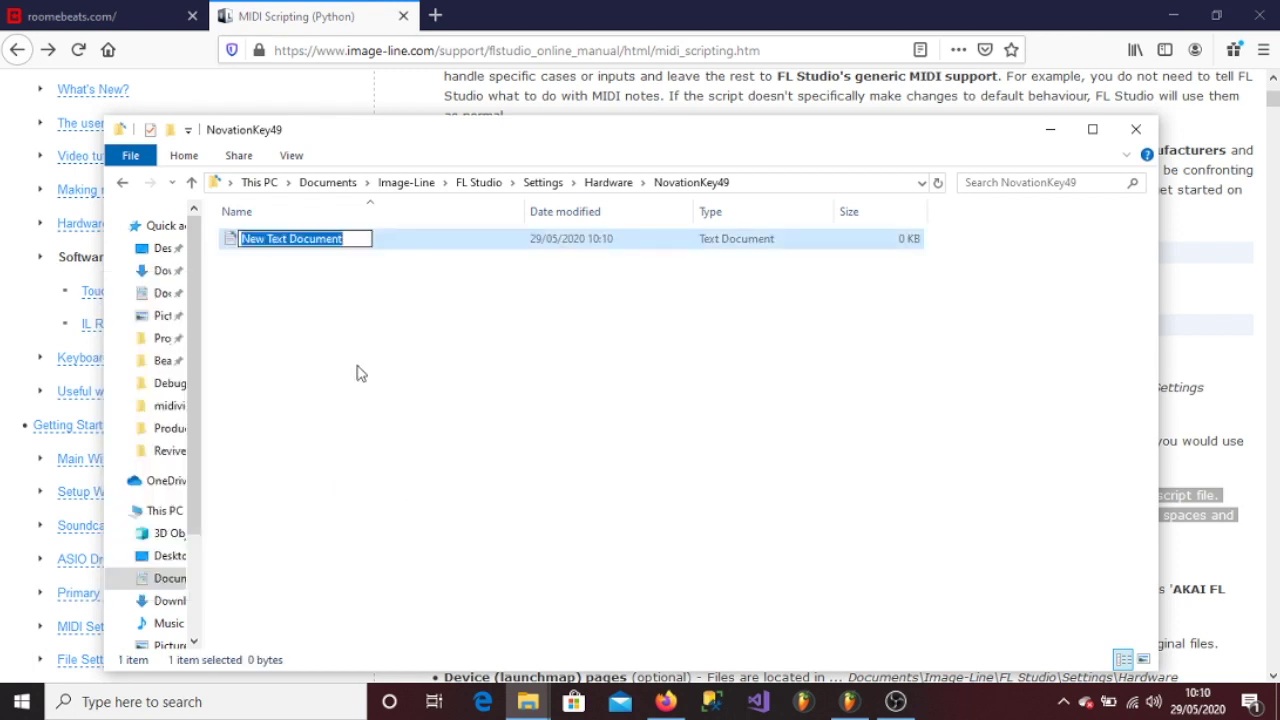
{"action": "type", "text": "device"}
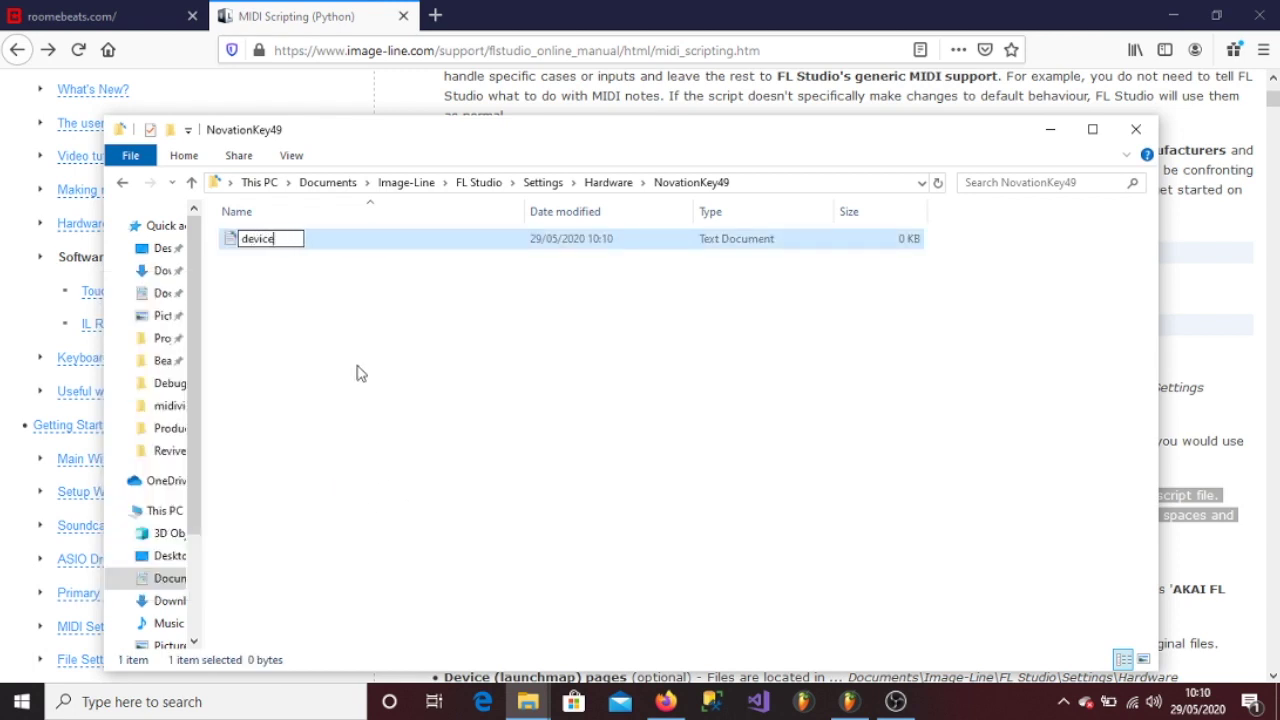
{"action": "type", "text": "_NovationK"}
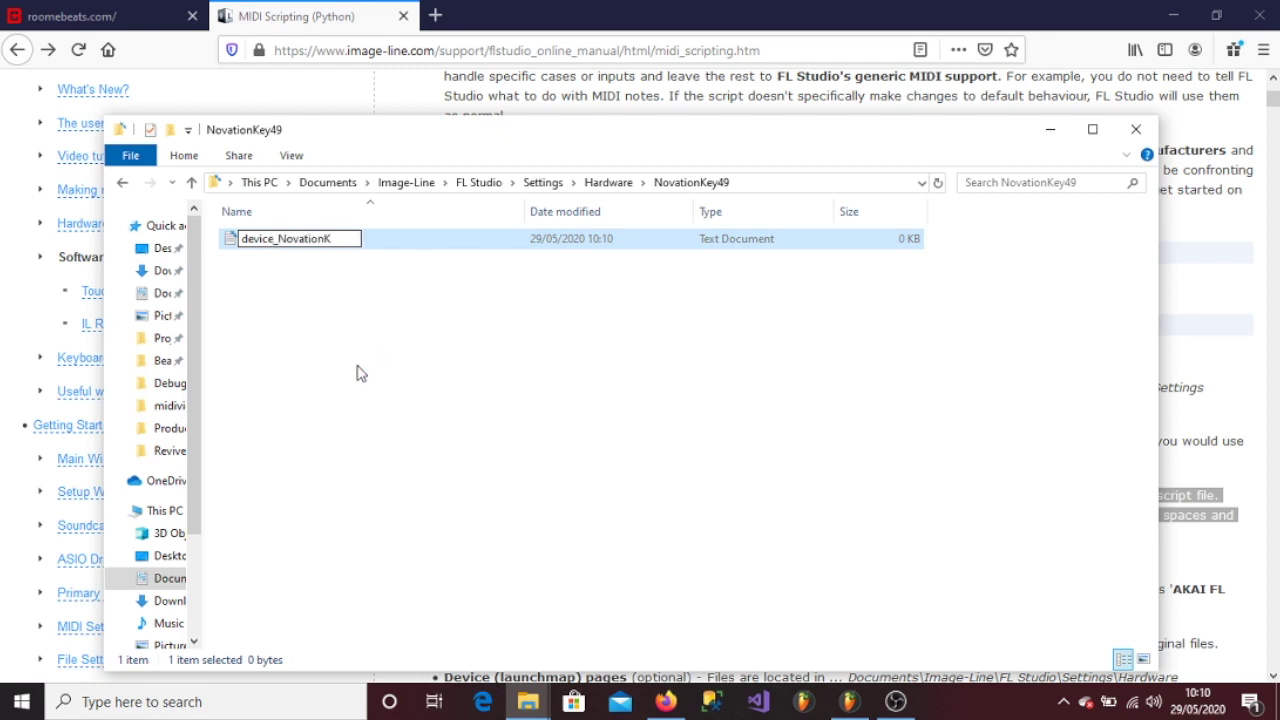
{"action": "type", "text": "ey49"}
{"action": "left_click", "coordinate": [356, 373]}
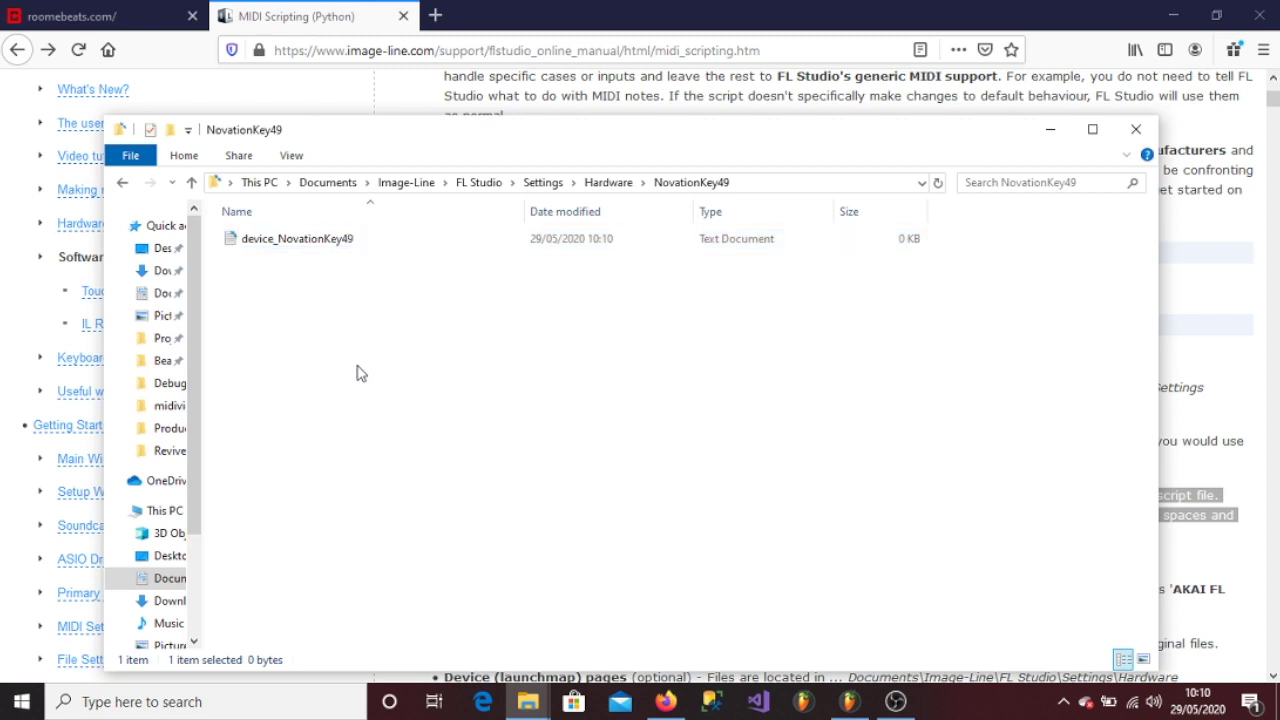
{"action": "double_click", "coordinate": [306, 246]}
- Write '# name = This will be what shows in the FL studio drop down' and save the file
{"action": "type", "text": "# name = This will be what shows in the "}
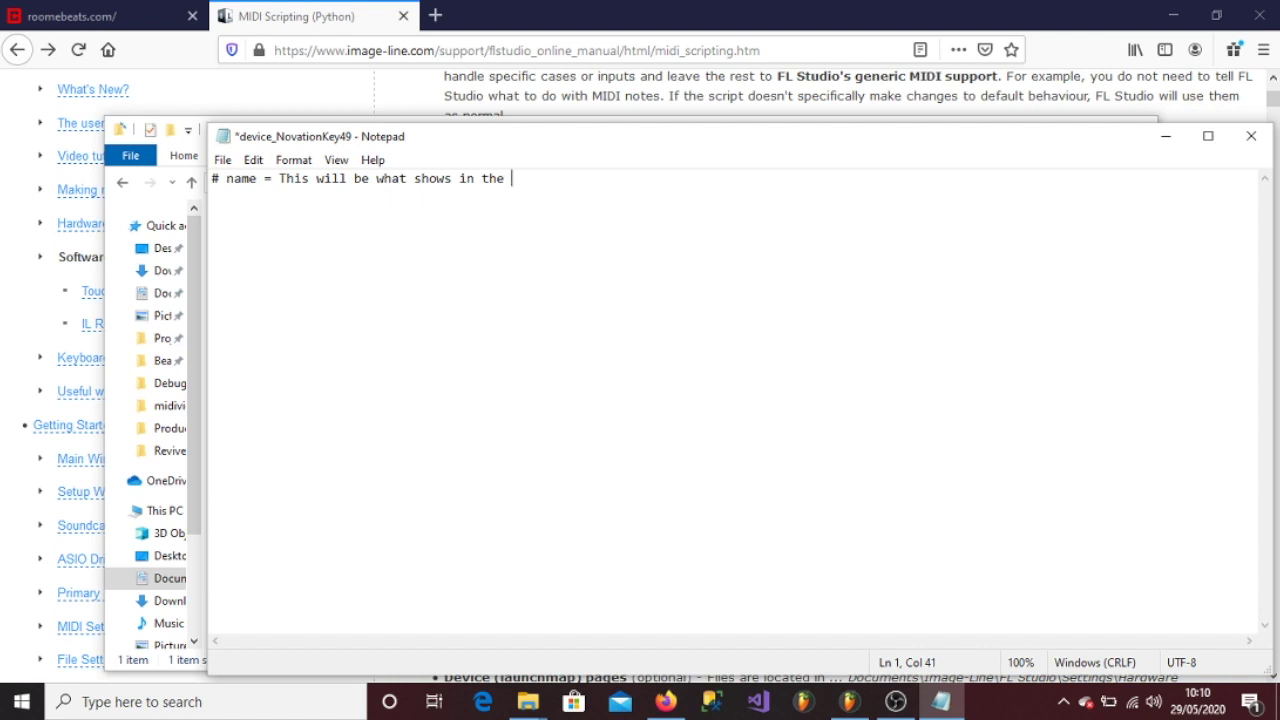
{"action": "type", "text": "FL studio drop down"}
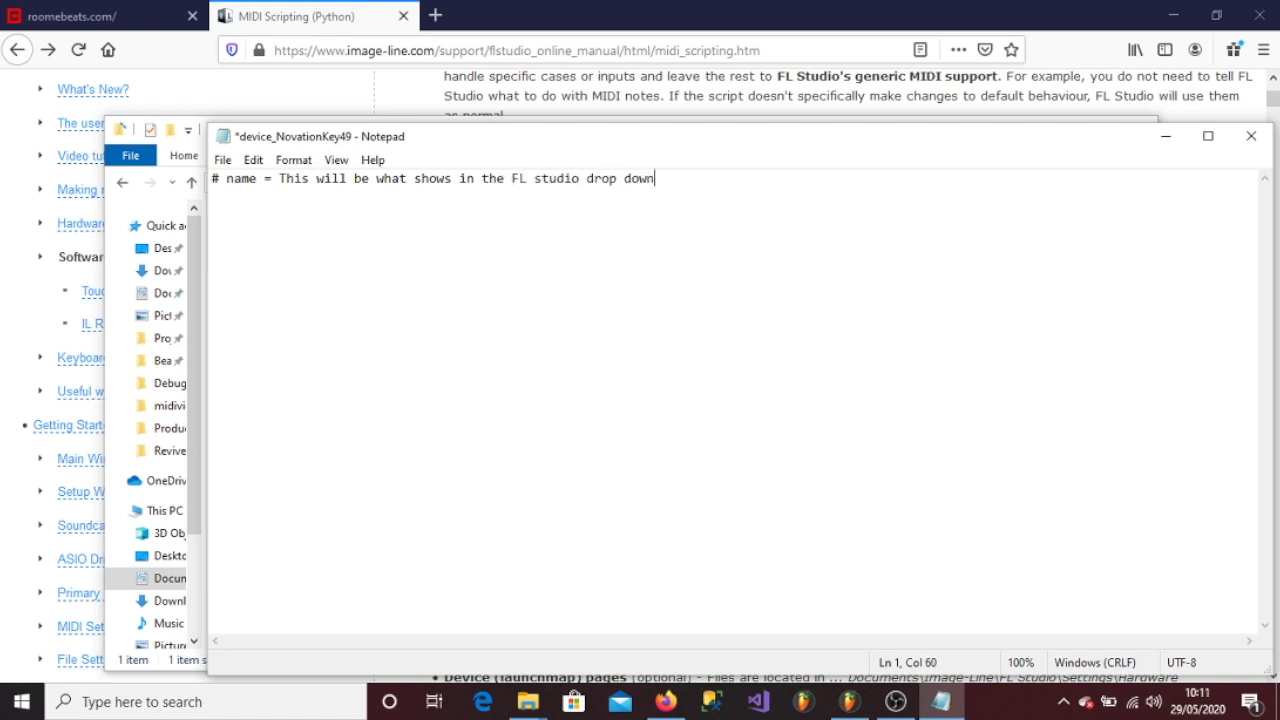
{"action": "key", "text": "ctrl+s"}
- Highlight the script naming rules and the #name=AKAI FL Studio Fire example in the manual
{"action": "left_click", "coordinate": [780, 25]}
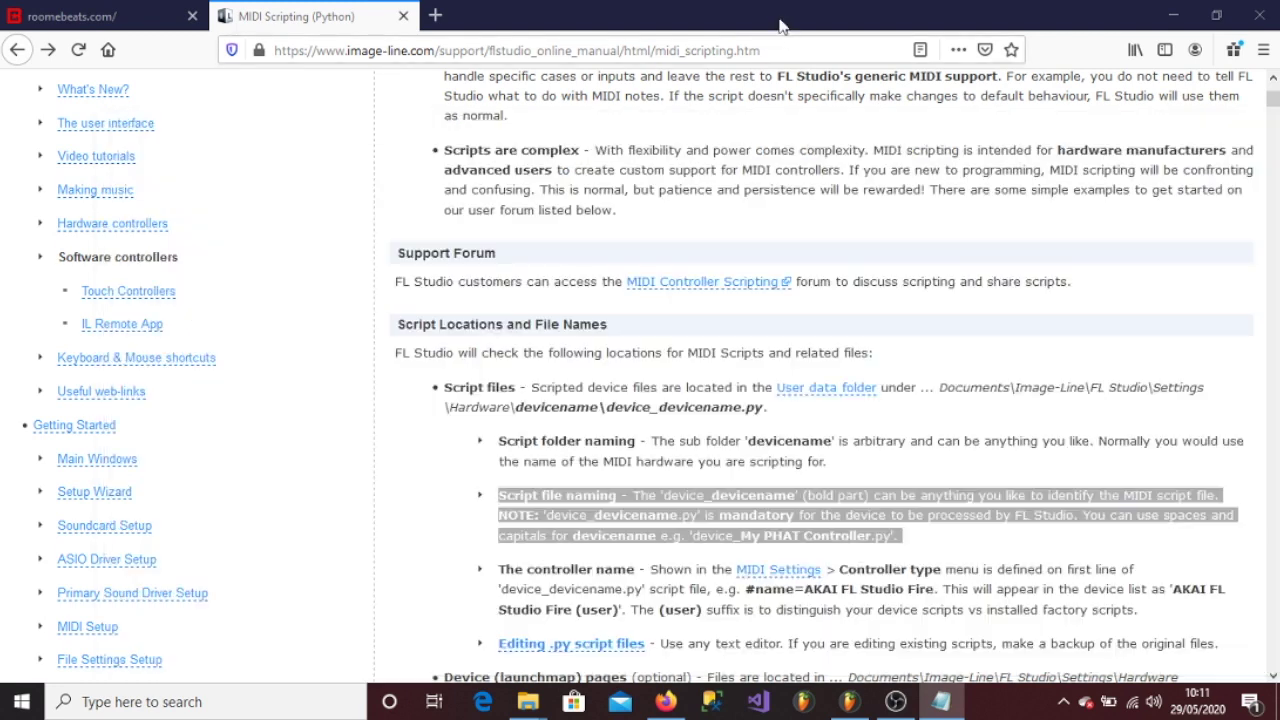
{"action": "left_click", "coordinate": [943, 545]}
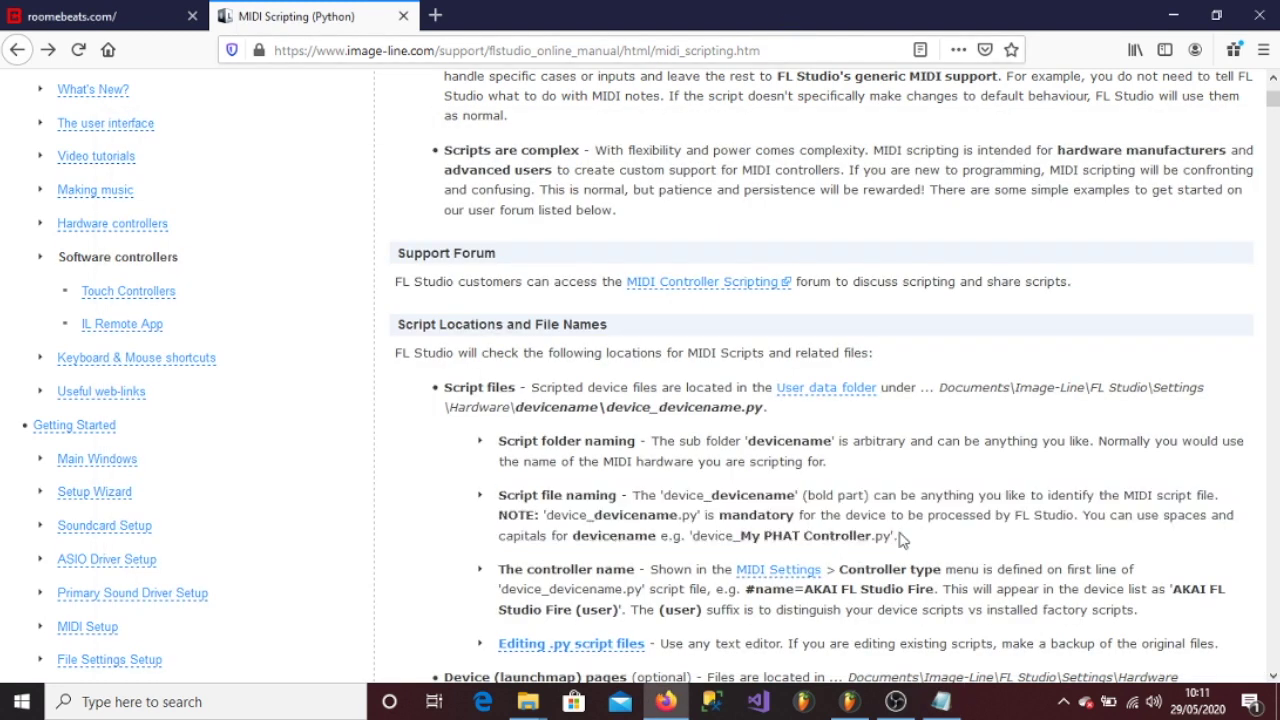
{"action": "left_click_drag", "start_coordinate": [781, 535], "coordinate": [764, 497]}
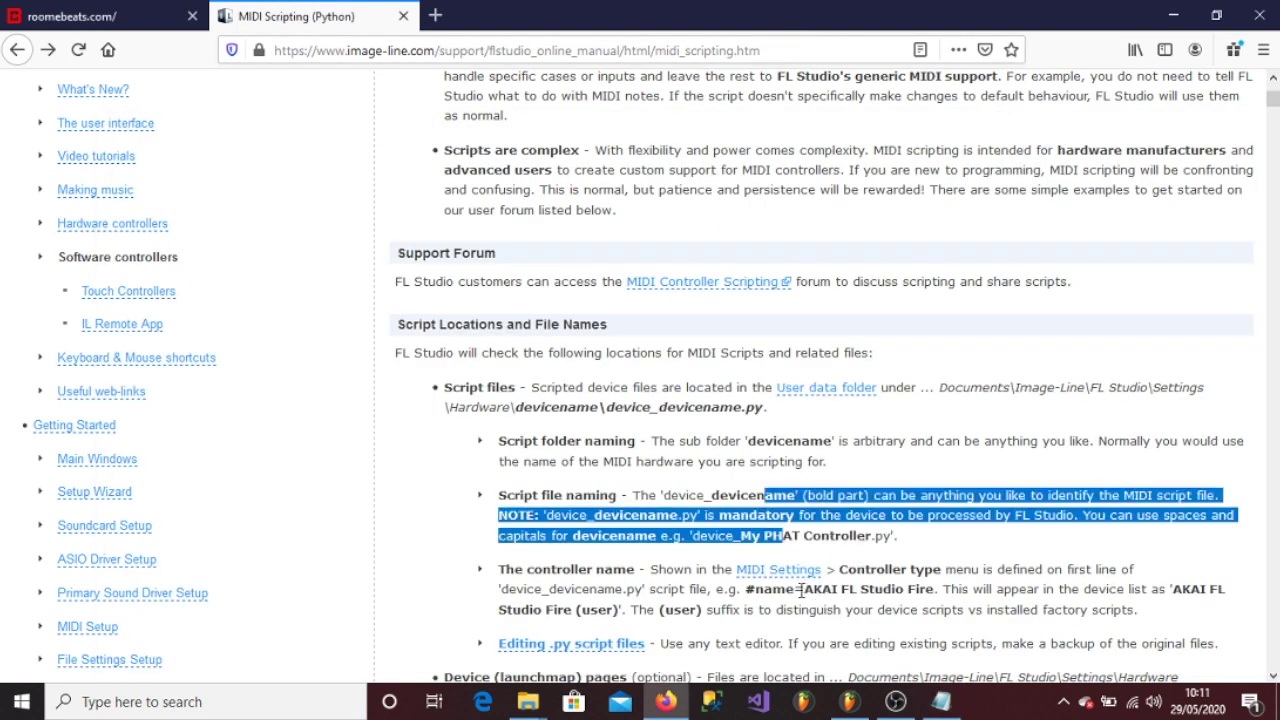
{"action": "left_click", "coordinate": [938, 588]}
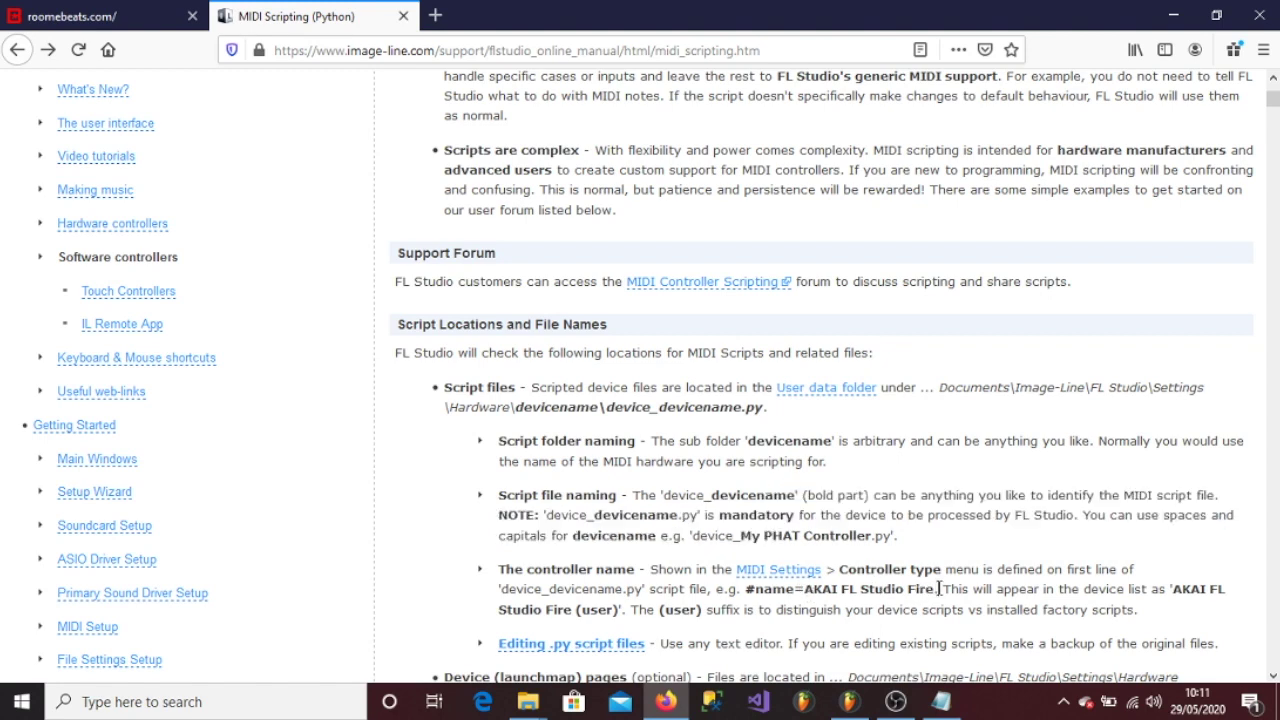
{"action": "left_click_drag", "start_coordinate": [940, 588], "coordinate": [746, 592]}
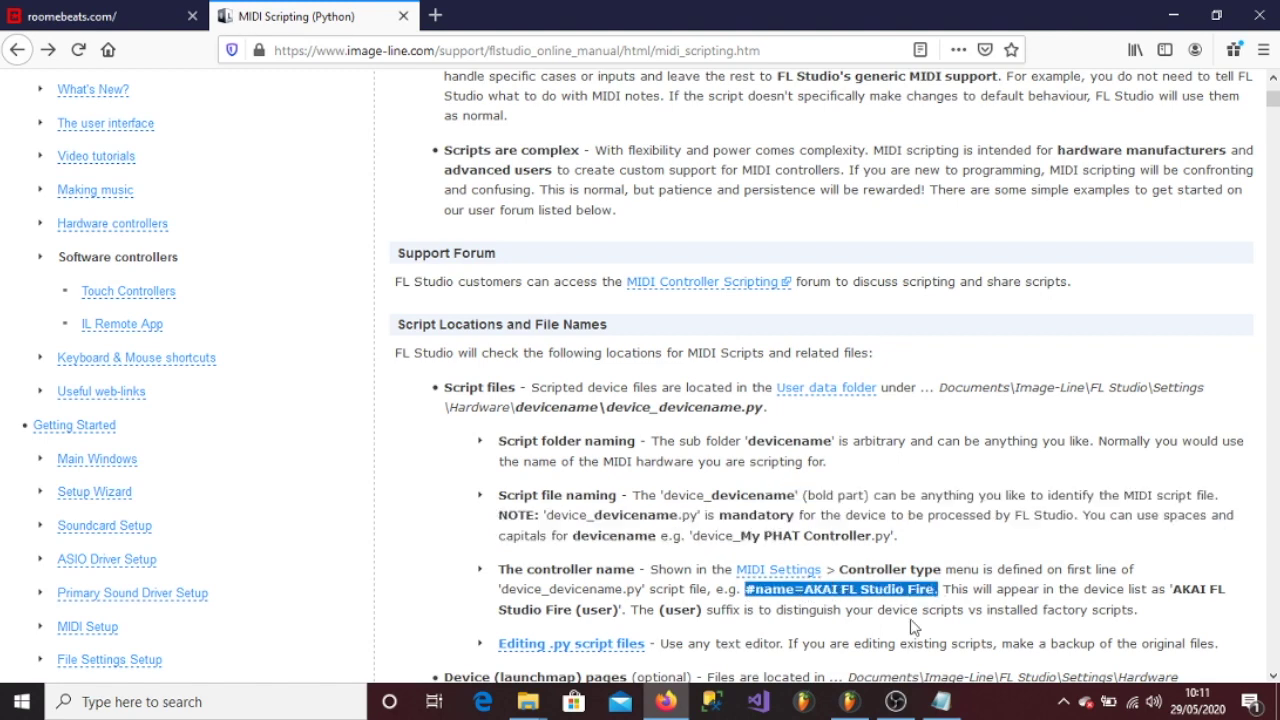
- Return to the Notepad script and start File > Save As
{"action": "left_click", "coordinate": [941, 701]}
{"action": "left_click", "coordinate": [222, 160]}
{"action": "left_click", "coordinate": [275, 264]}
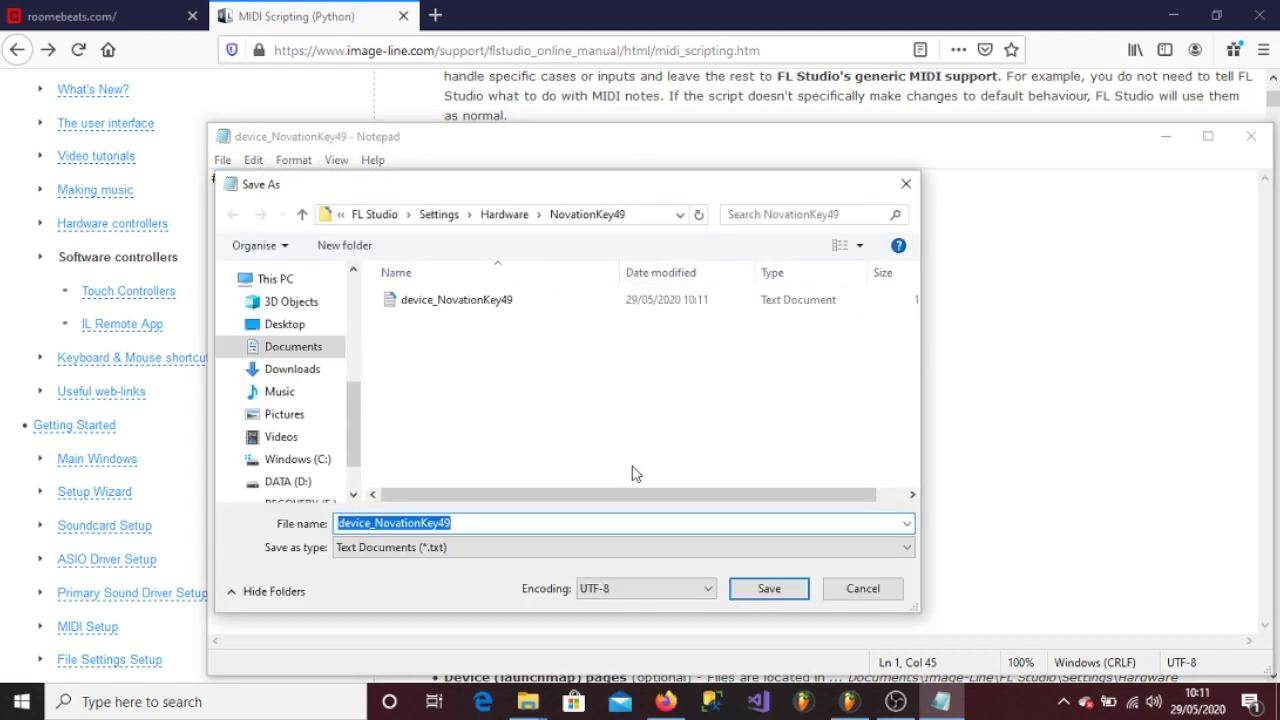
- Save the script as device_NovationKey49.py with All Files type and close Notepad
{"action": "left_click", "coordinate": [480, 557]}
{"action": "left_click", "coordinate": [446, 580]}
{"action": "left_click", "coordinate": [486, 526]}
{"action": "type", "text": ".py"}
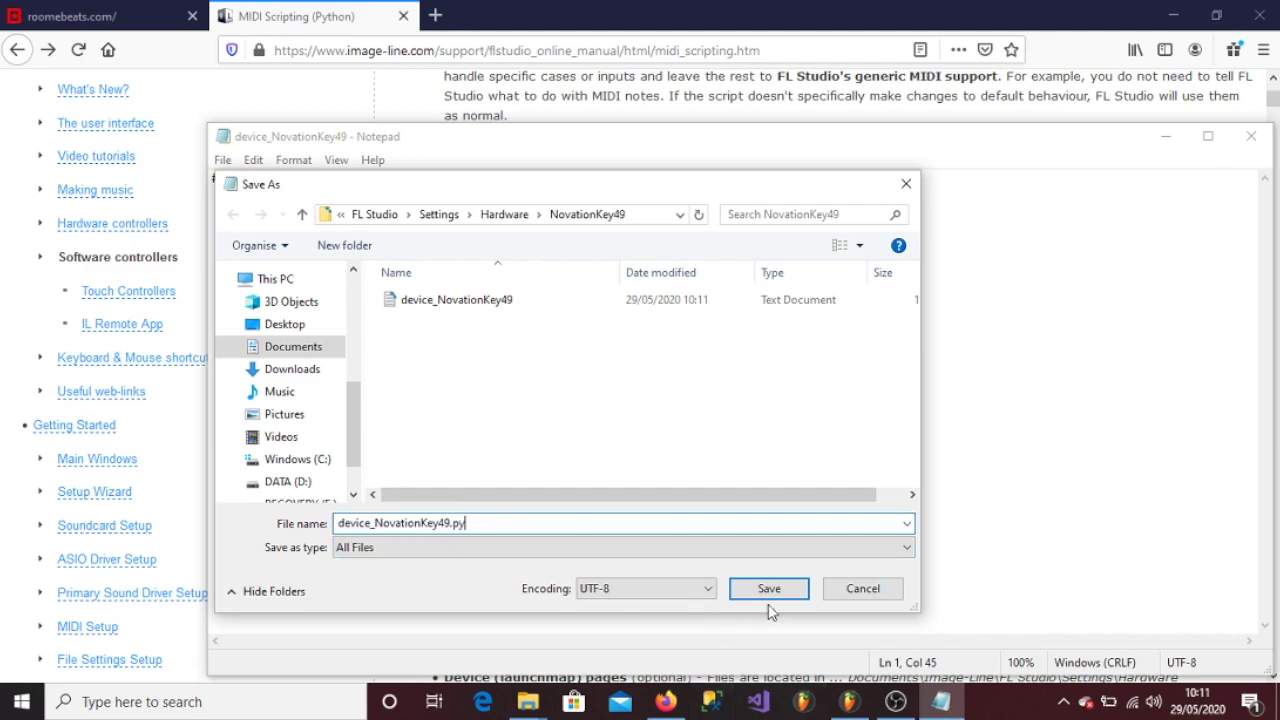
{"action": "left_click", "coordinate": [769, 588]}
{"action": "left_click", "coordinate": [1251, 136]}
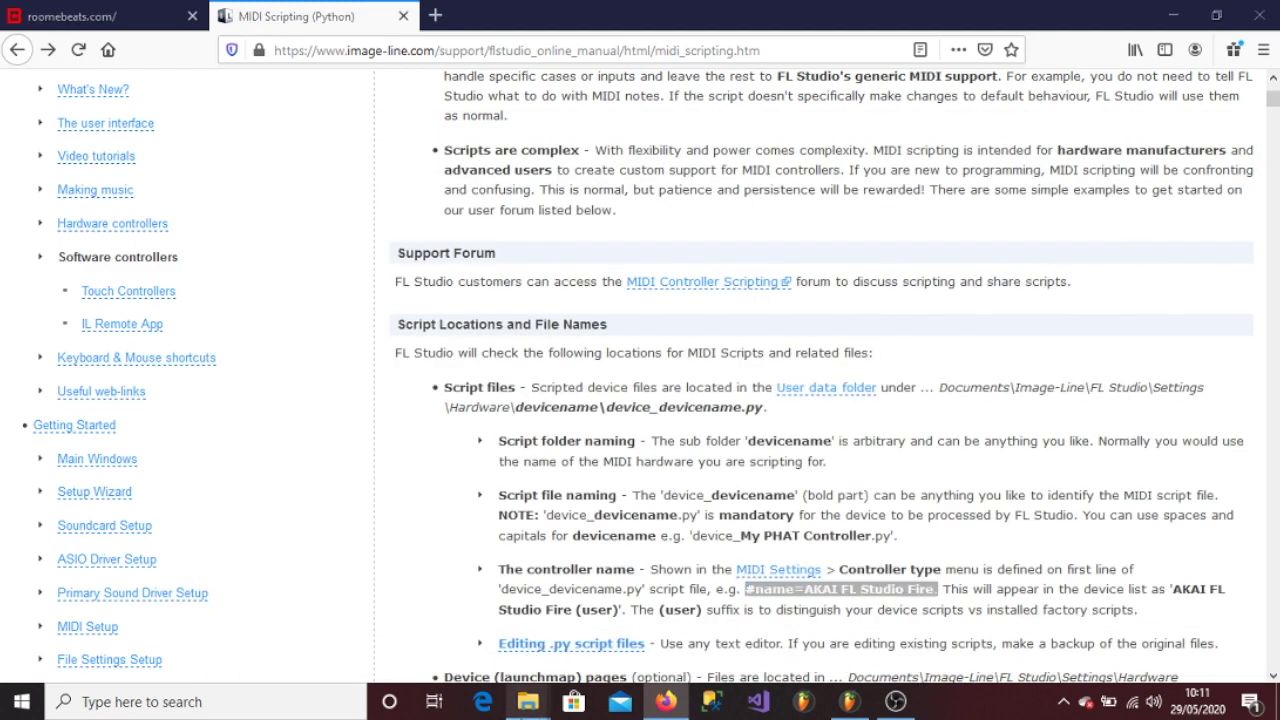
- Delete the leftover .txt copy and open device_NovationKey49.py in Notepad++
{"action": "left_click", "coordinate": [527, 701]}
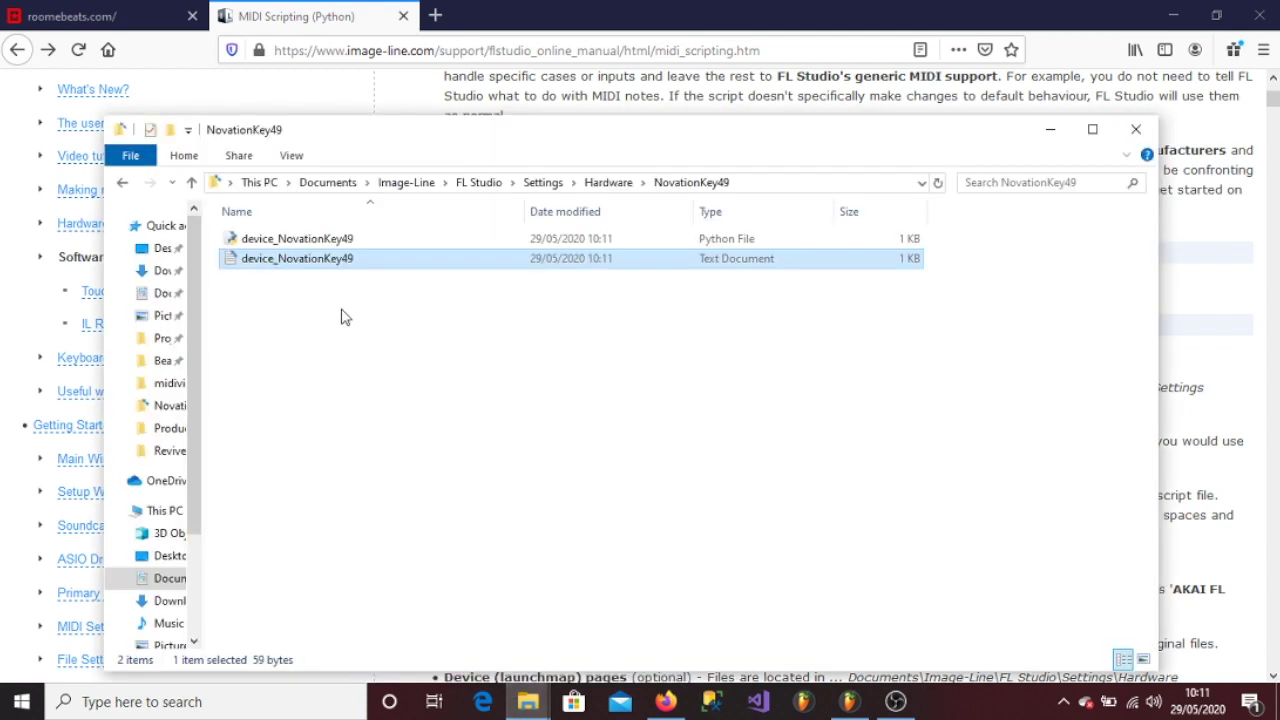
{"action": "key", "text": "Delete"}
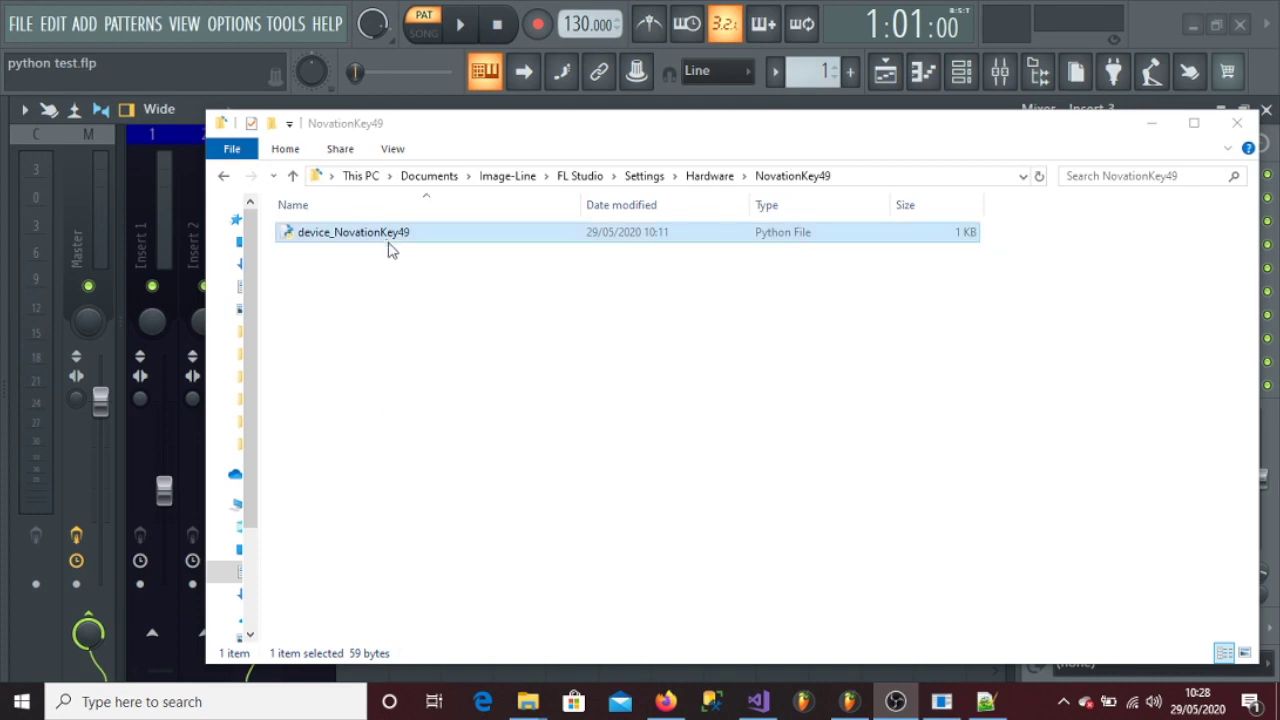
{"action": "right_click", "coordinate": [423, 238]}
{"action": "left_click", "coordinate": [184, 305]}
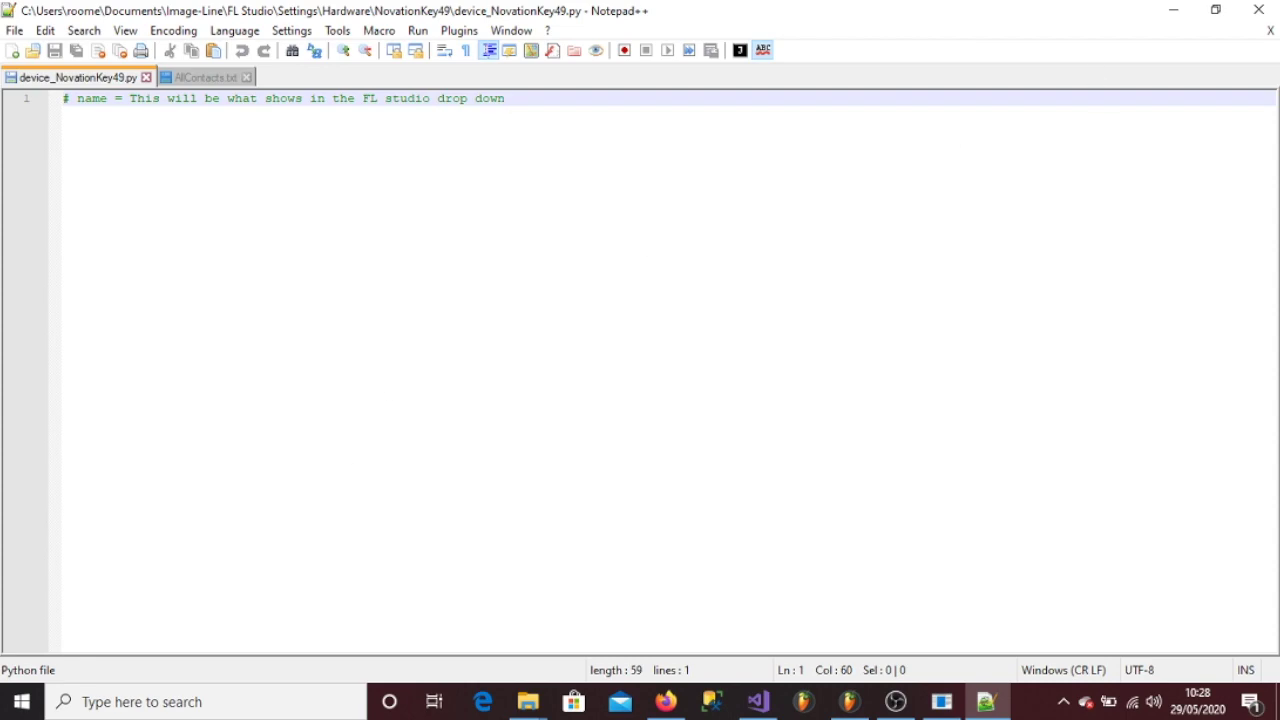
- Move the RoomeBeats MainWindow email generator over Notepad++, then switch to Firefox
{"action": "left_click_drag", "start_coordinate": [242, 58], "coordinate": [312, 12]}
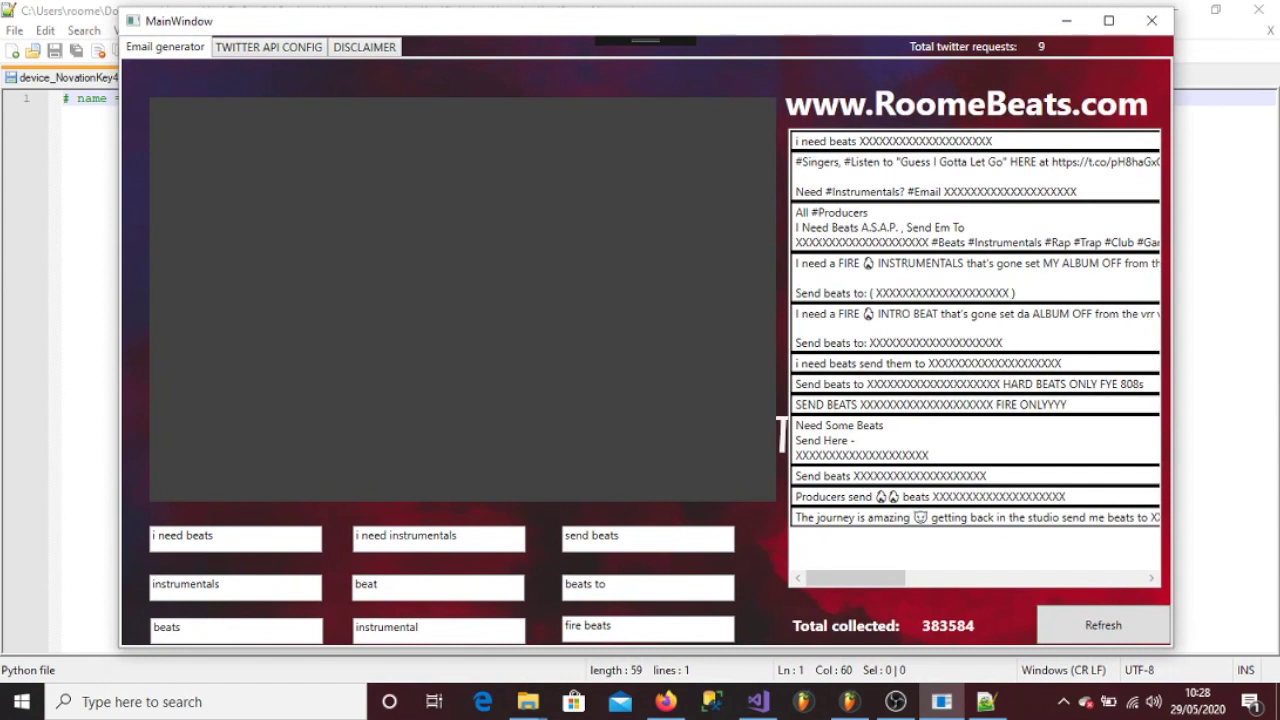
{"action": "left_click", "coordinate": [665, 701]}
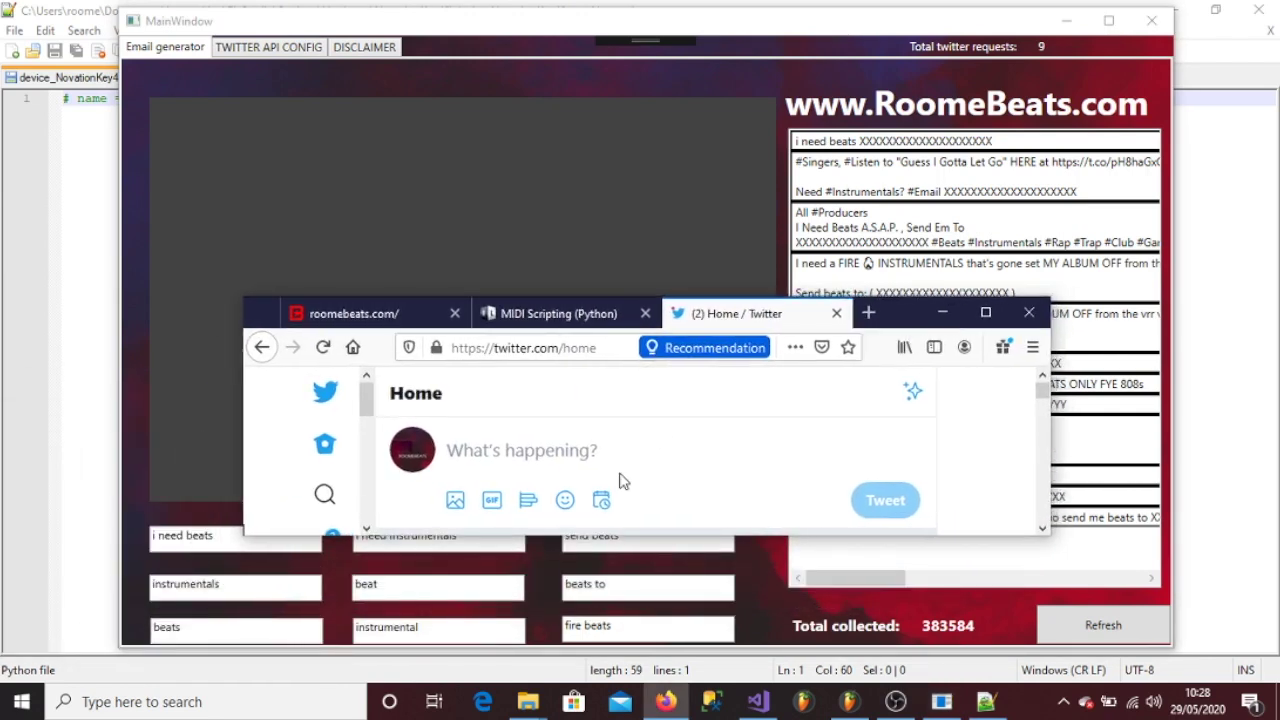
- Tweet 'i need beats' with a contact e-mail as an API test, then collect it in the generator
{"action": "left_click", "coordinate": [588, 455]}
{"action": "type", "text": "i nee"}
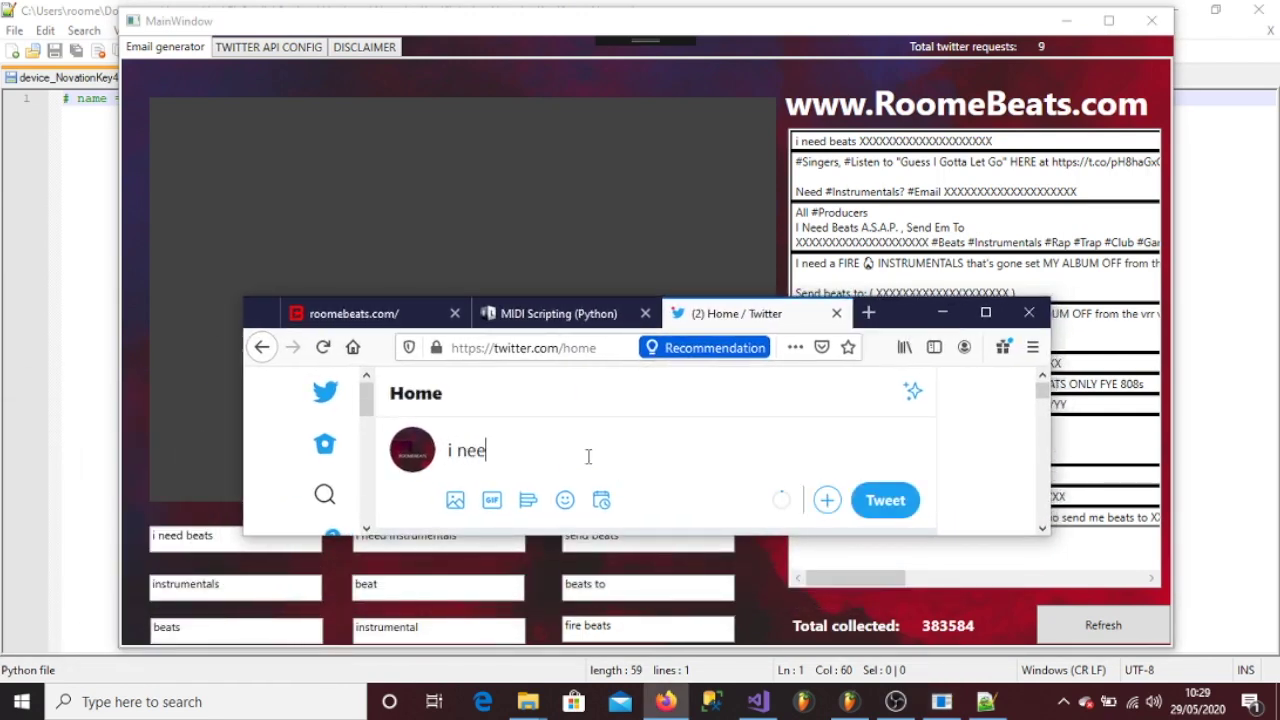
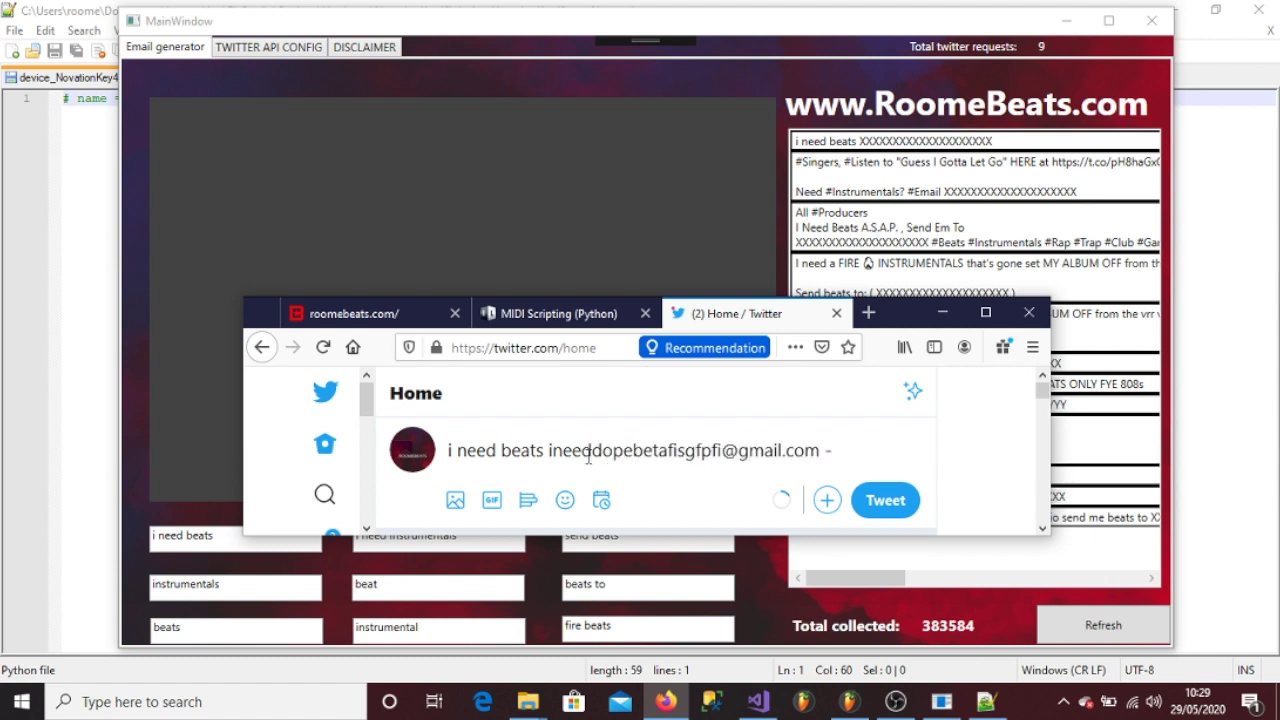
{"action": "type", "text": " I am just testing the api"}
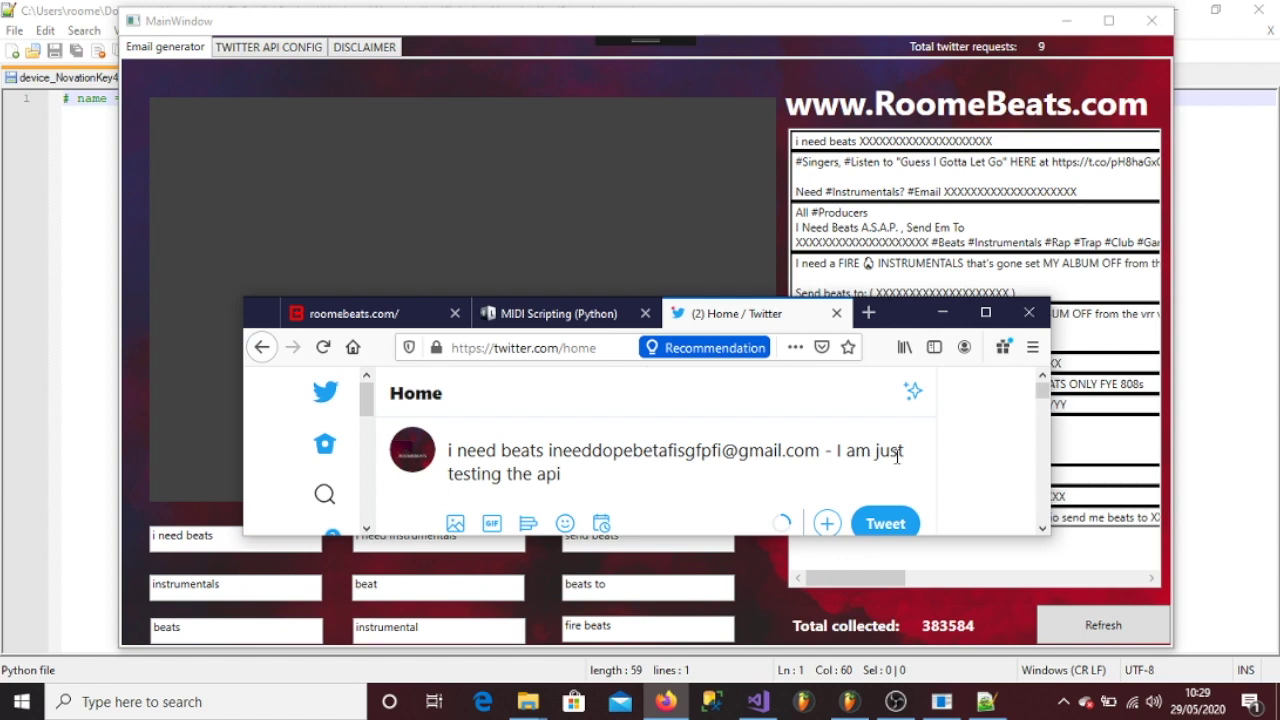
{"action": "left_click", "coordinate": [885, 523]}
{"action": "left_click", "coordinate": [942, 313]}
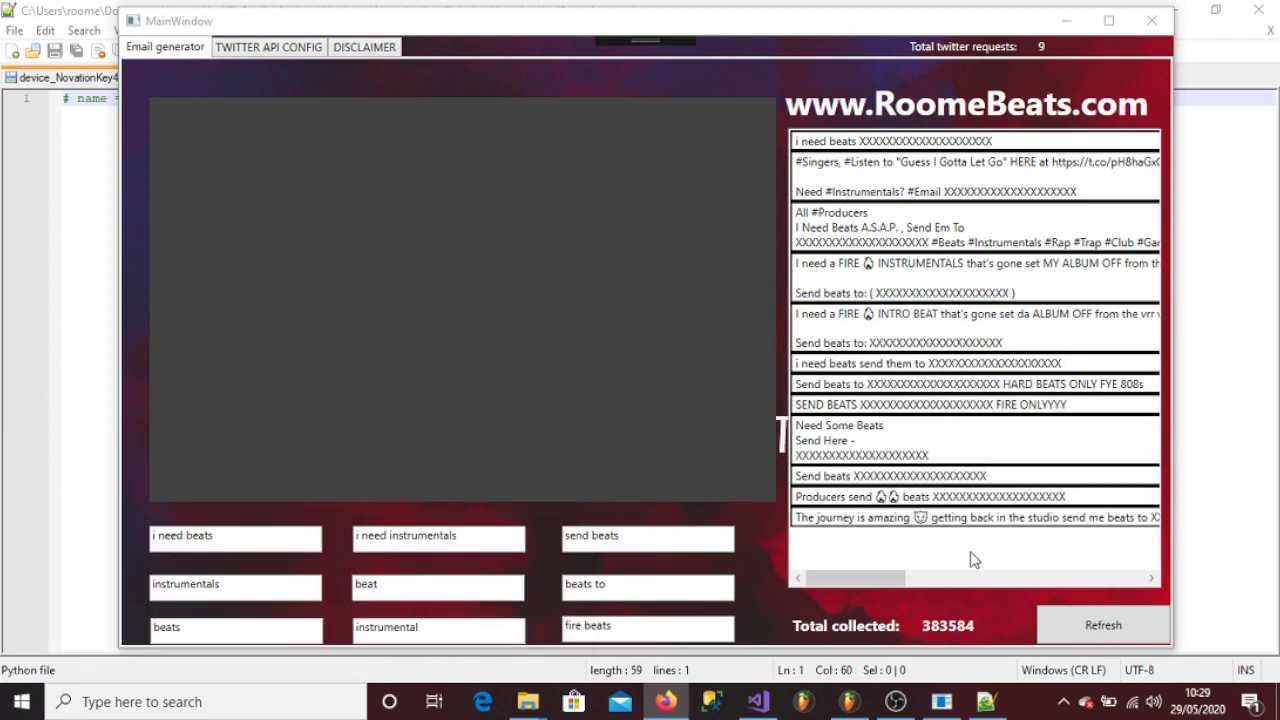
{"action": "left_click", "coordinate": [1085, 625]}
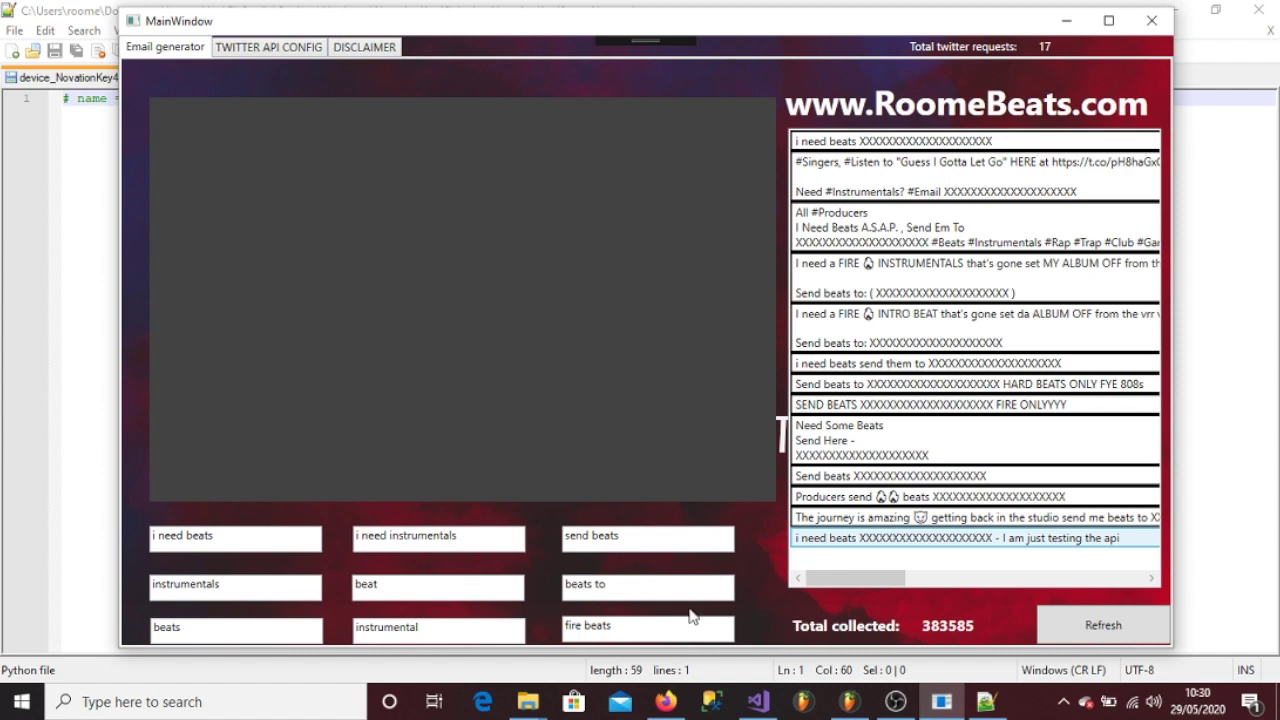
- Replace the 'beat' keyword with 'this app is dope' and begin another tweet in Twitter
{"action": "double_click", "coordinate": [365, 584]}
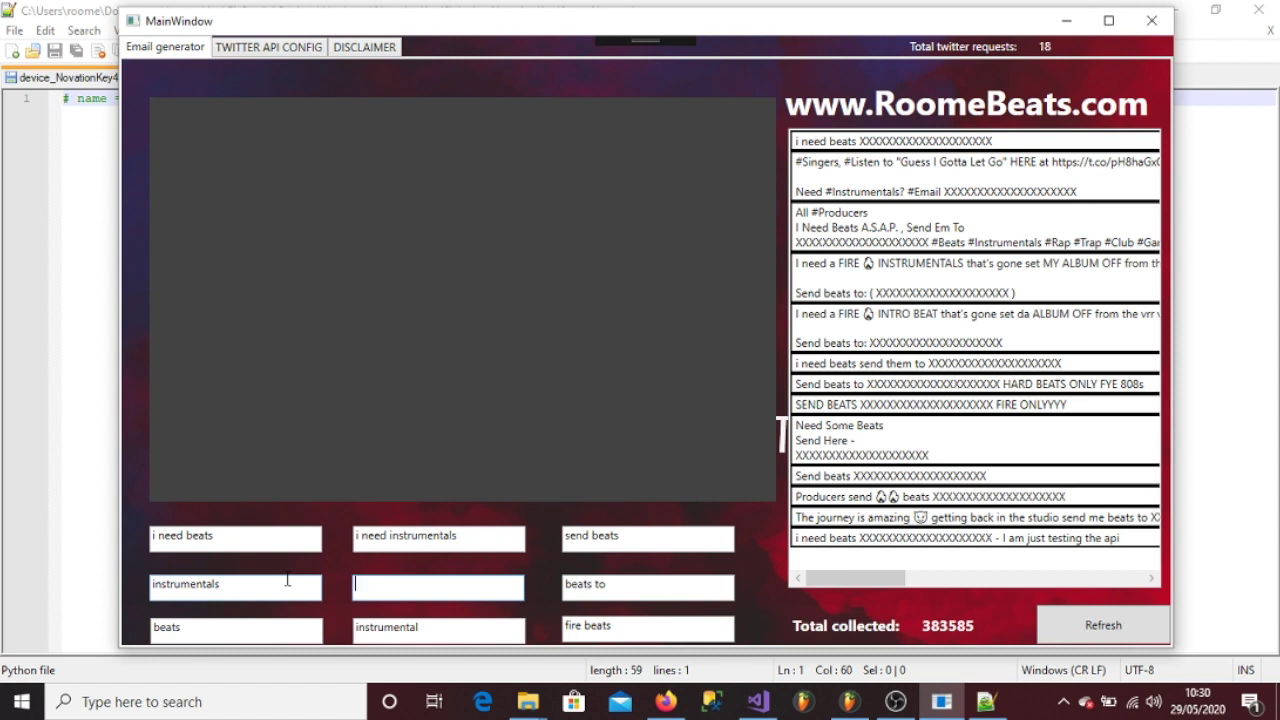
{"action": "type", "text": "his app is dope"}
{"action": "left_click", "coordinate": [665, 701]}
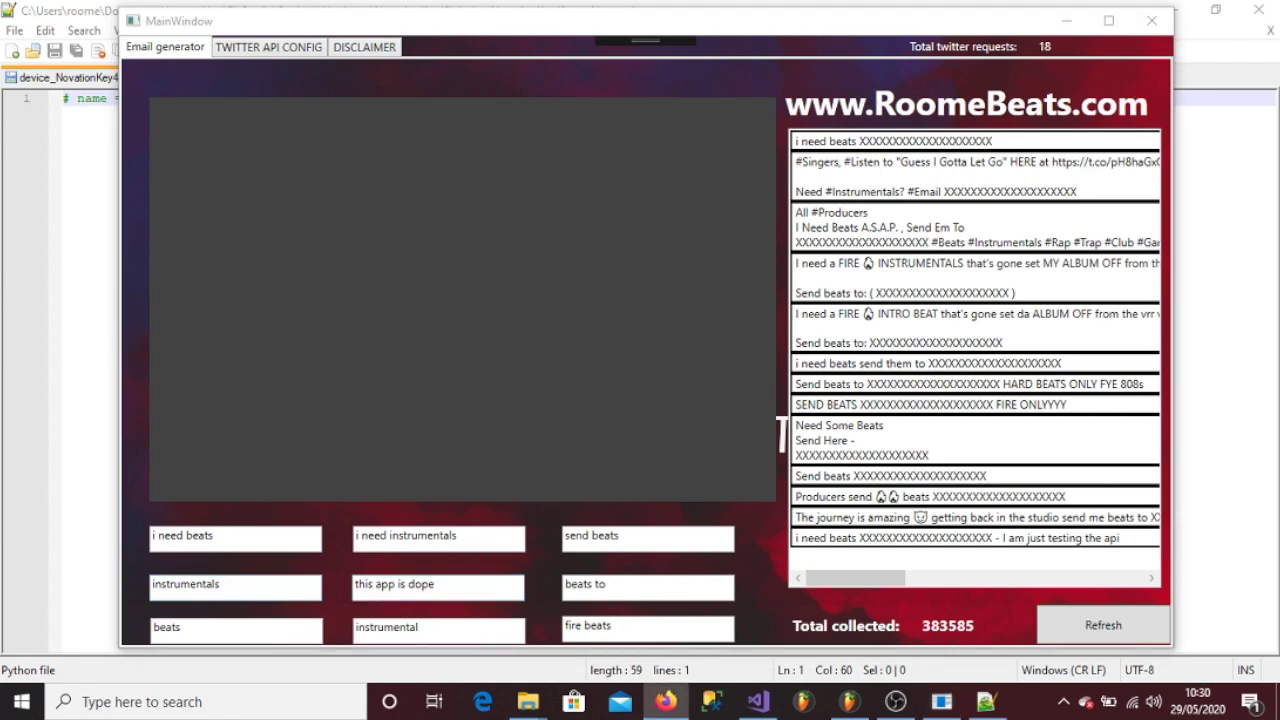
{"action": "left_click", "coordinate": [618, 372]}
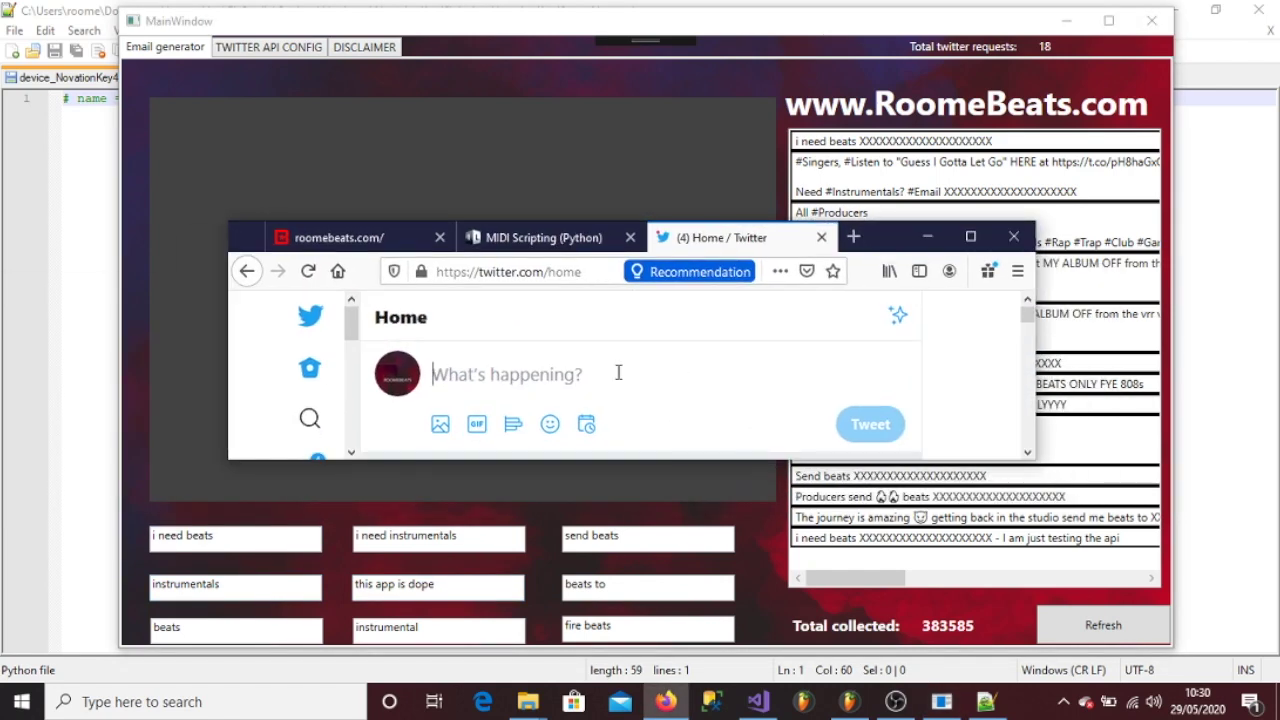
- Tweet 'this app is dope' with a contact e-mail, then collect it in the generator (total 383586)
{"action": "type", "text": "t"}
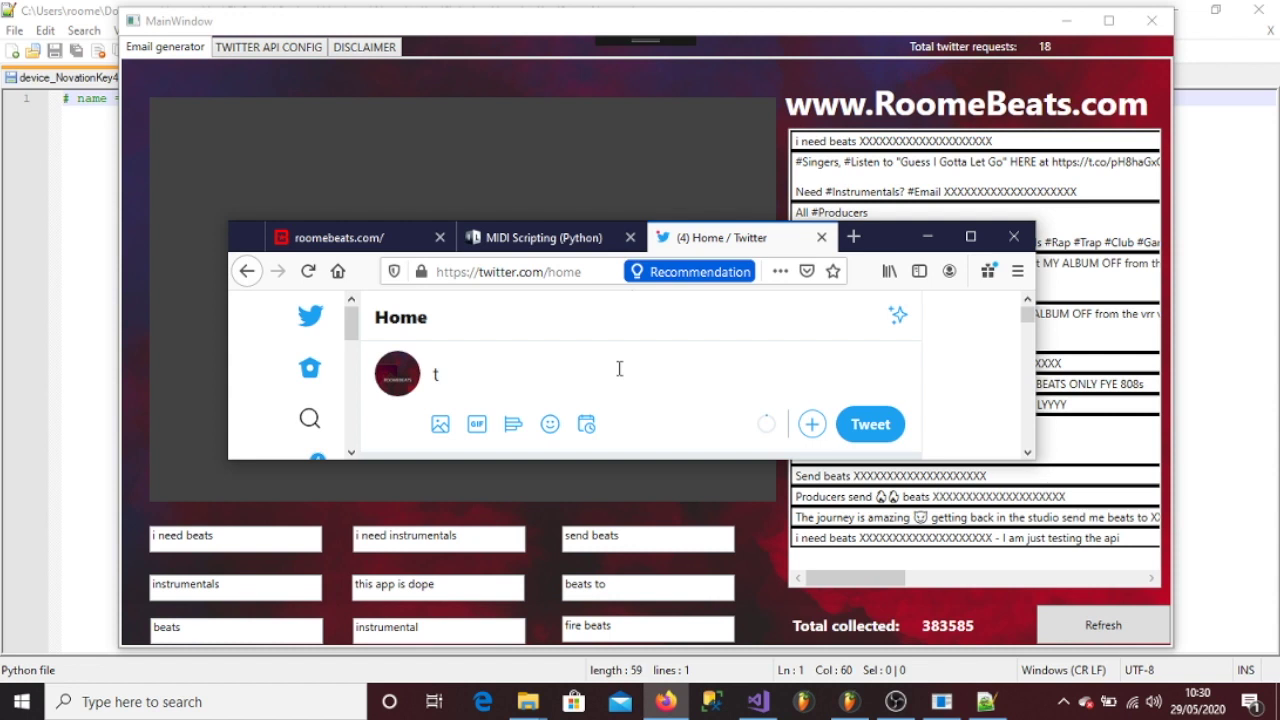
{"action": "type", "text": "HIS APp is dope"}
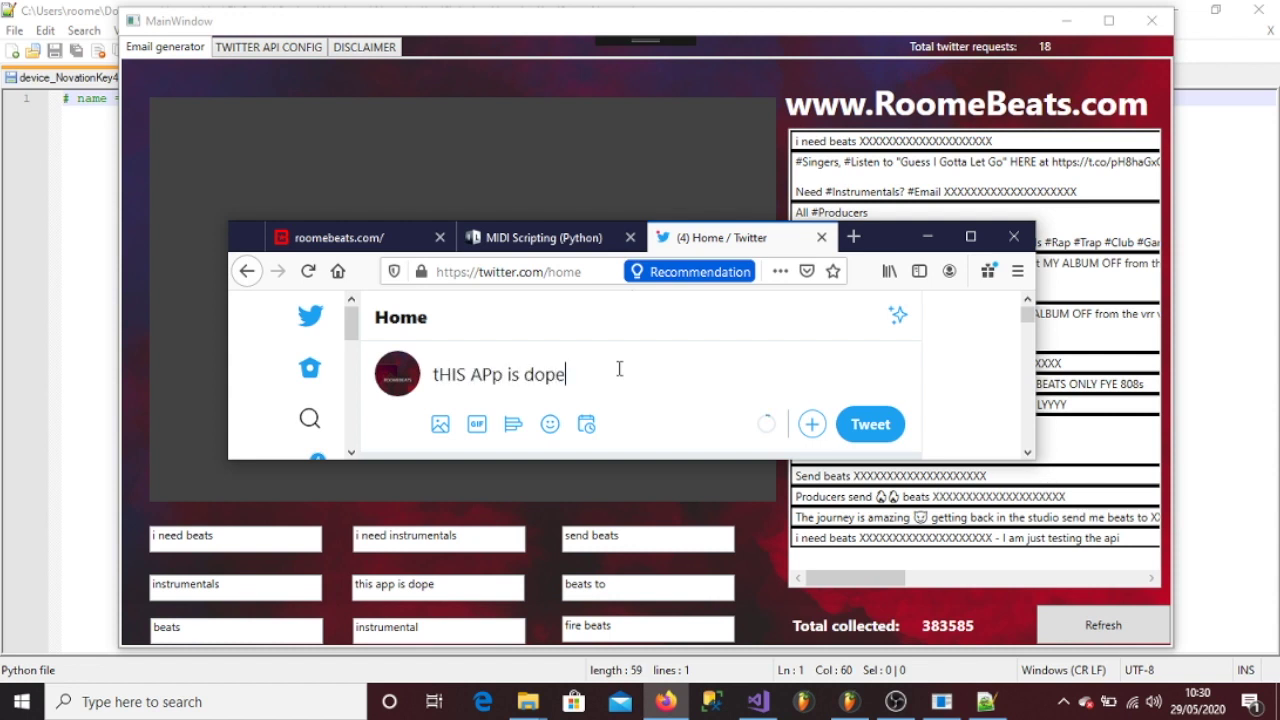
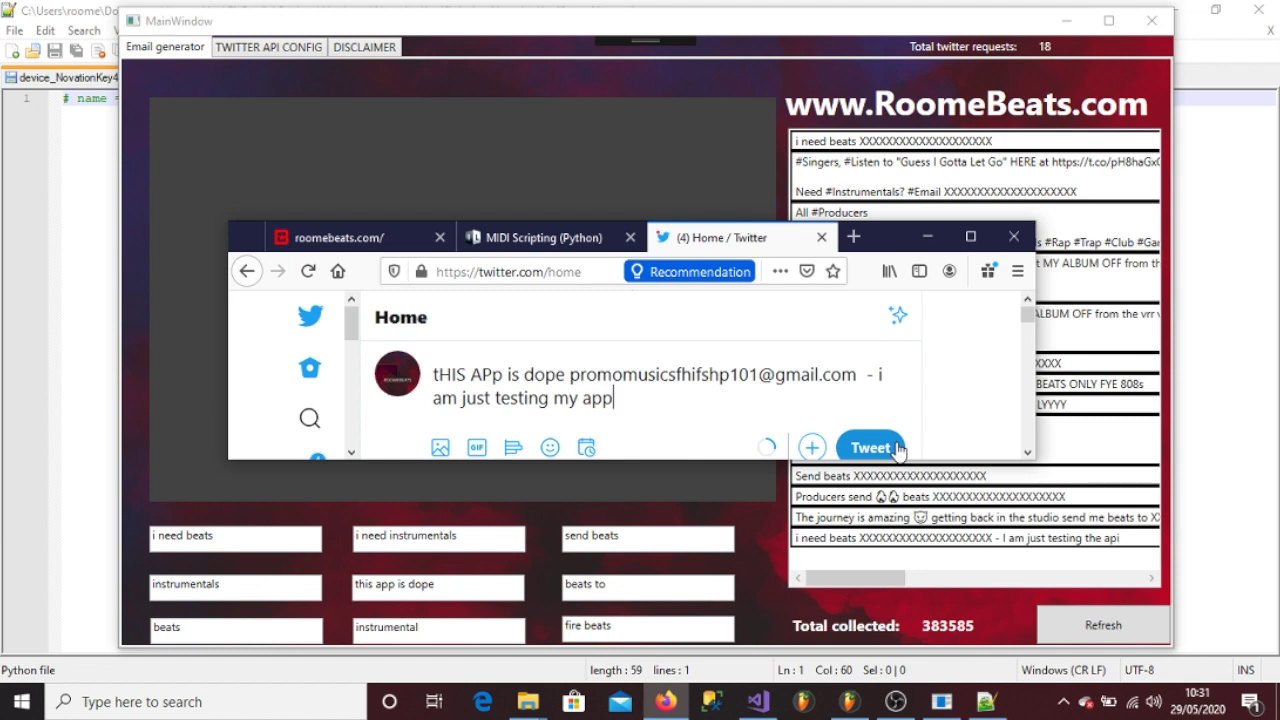
{"action": "left_click", "coordinate": [897, 448]}
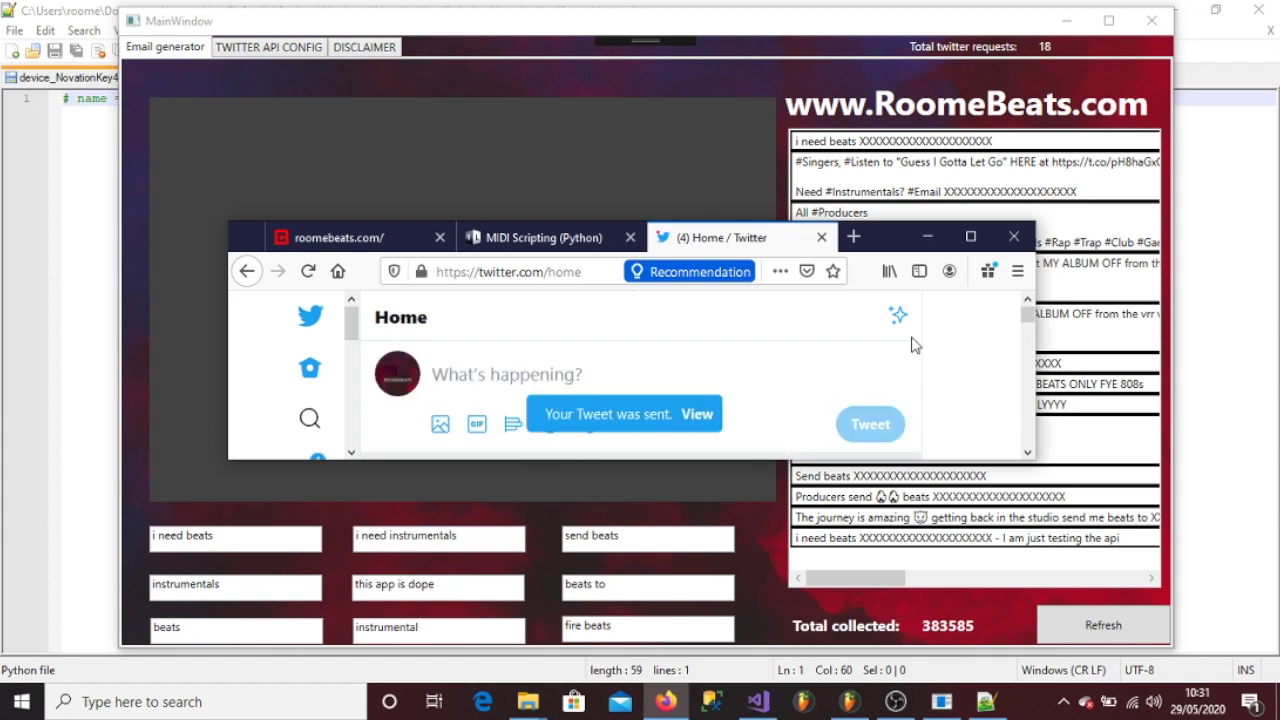
{"action": "left_click", "coordinate": [928, 237]}
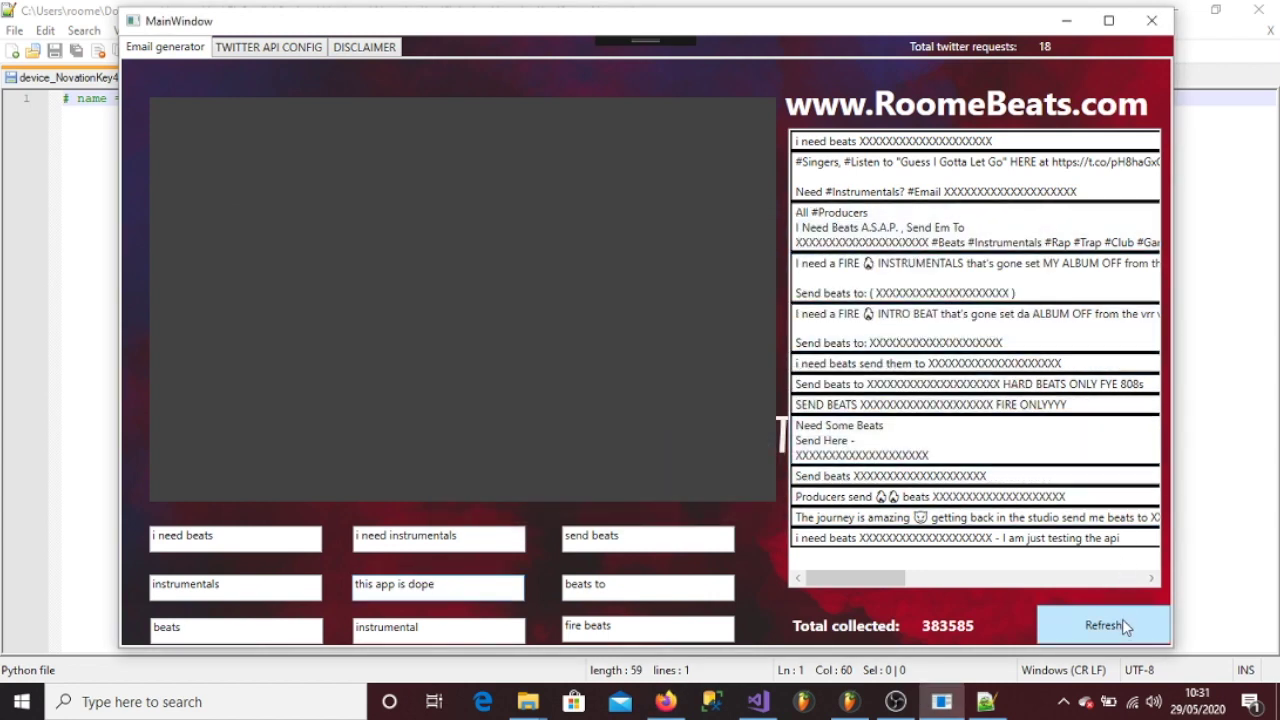
{"action": "left_click", "coordinate": [1121, 623]}
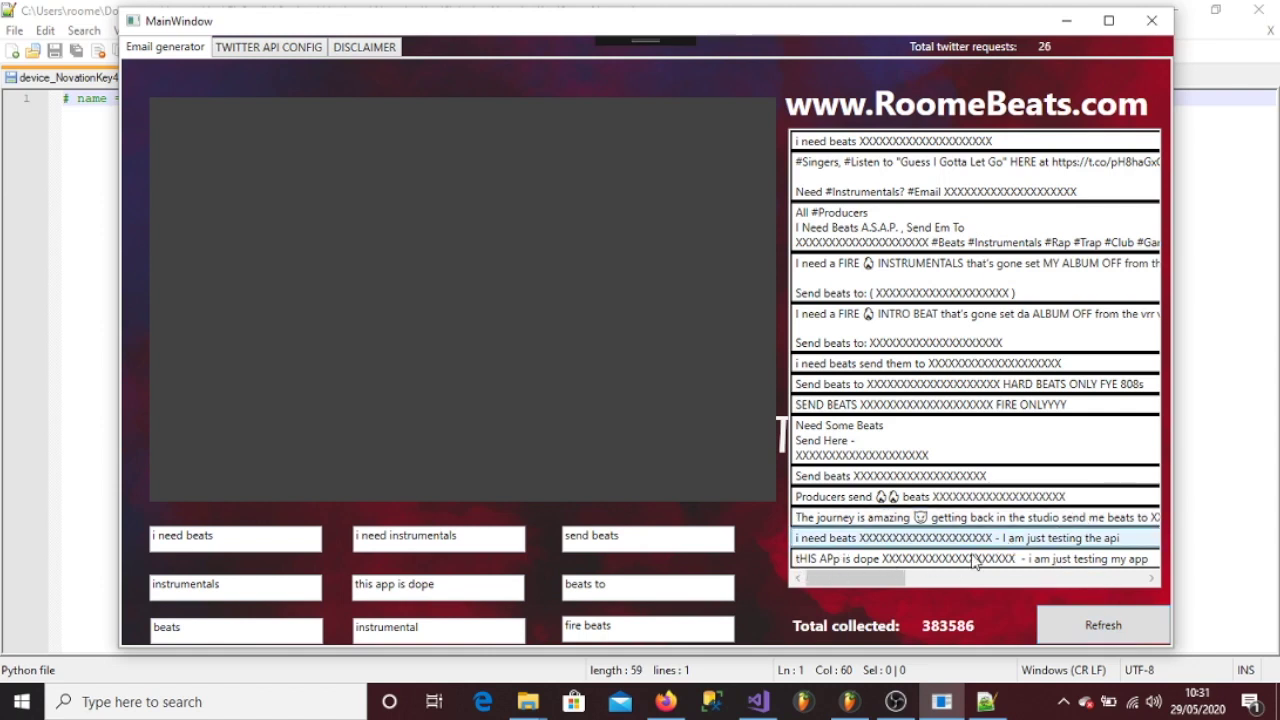
{"action": "left_click", "coordinate": [1092, 618]}
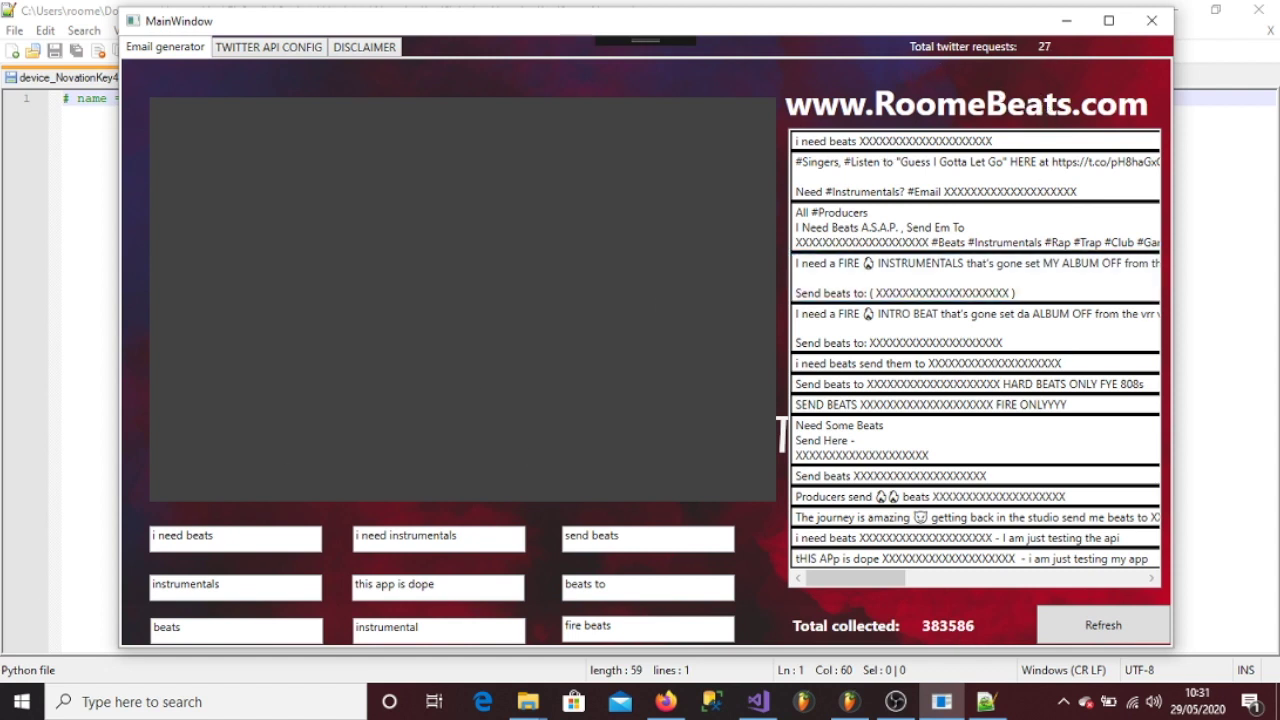
- Bring Notepad++ back with device_NovationKey49.py showing its '# name =' line
{"action": "key", "text": "alt+Tab"}
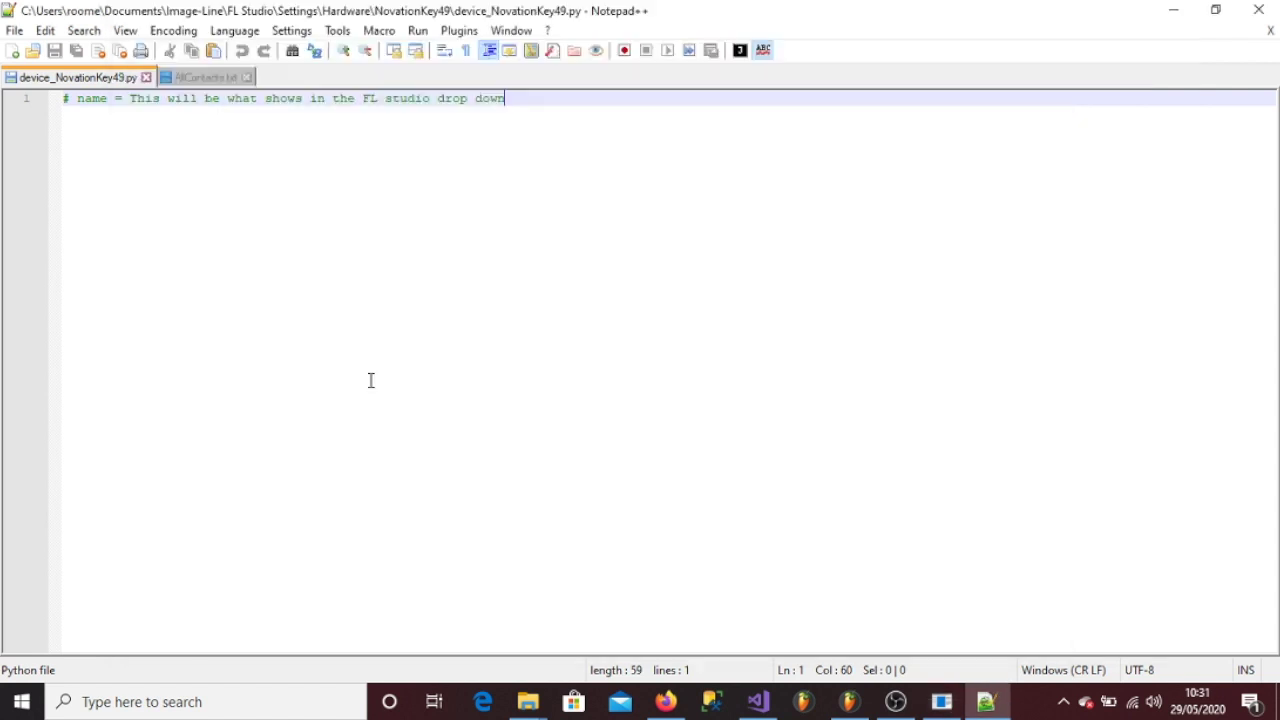